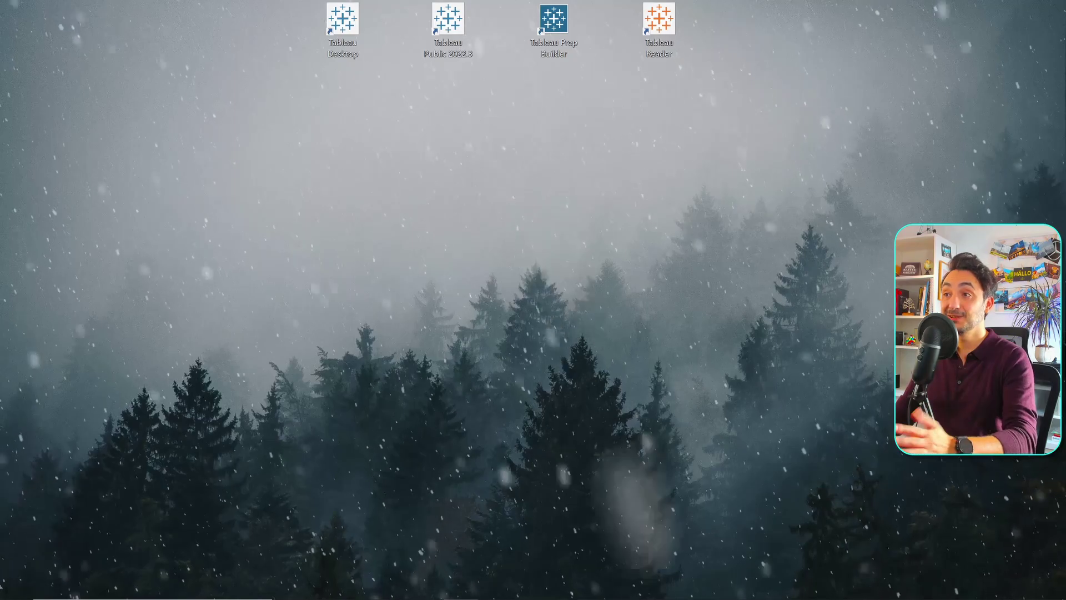
# Step: Launch Tableau Public, reposition its window, and show the additional server connectors on the start page
pyautogui.doubleClick(458, 34)
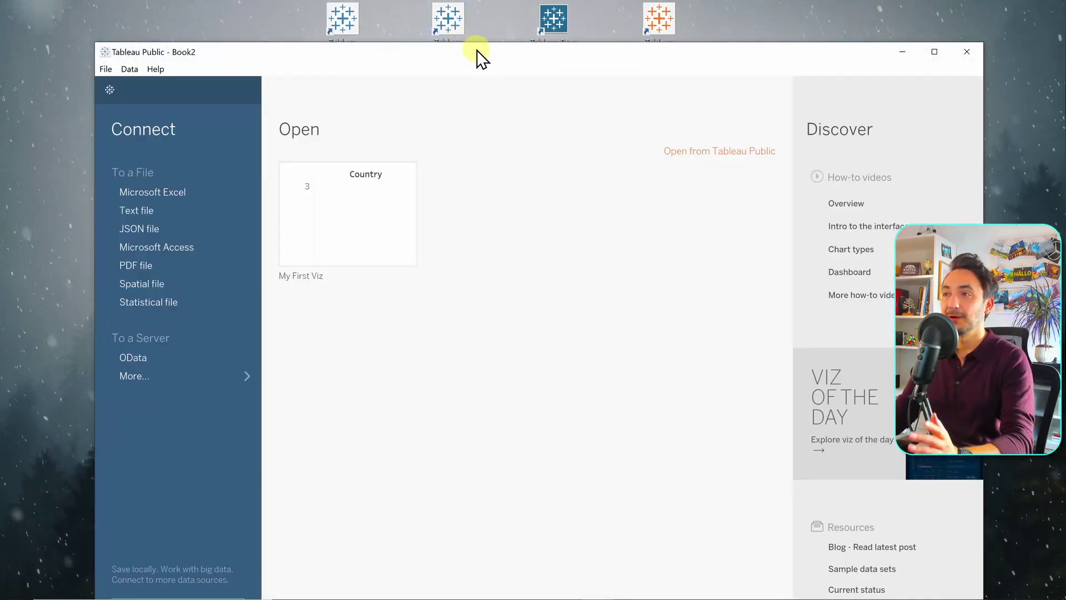
pyautogui.moveTo(491, 52); pyautogui.dragTo(489, 29)
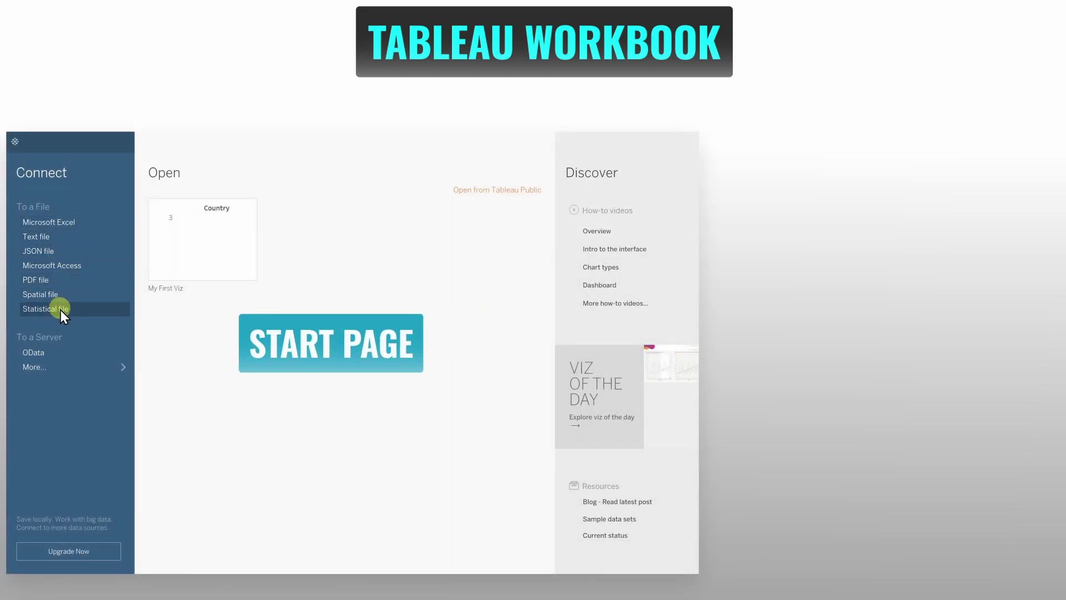
pyautogui.click(52, 366)
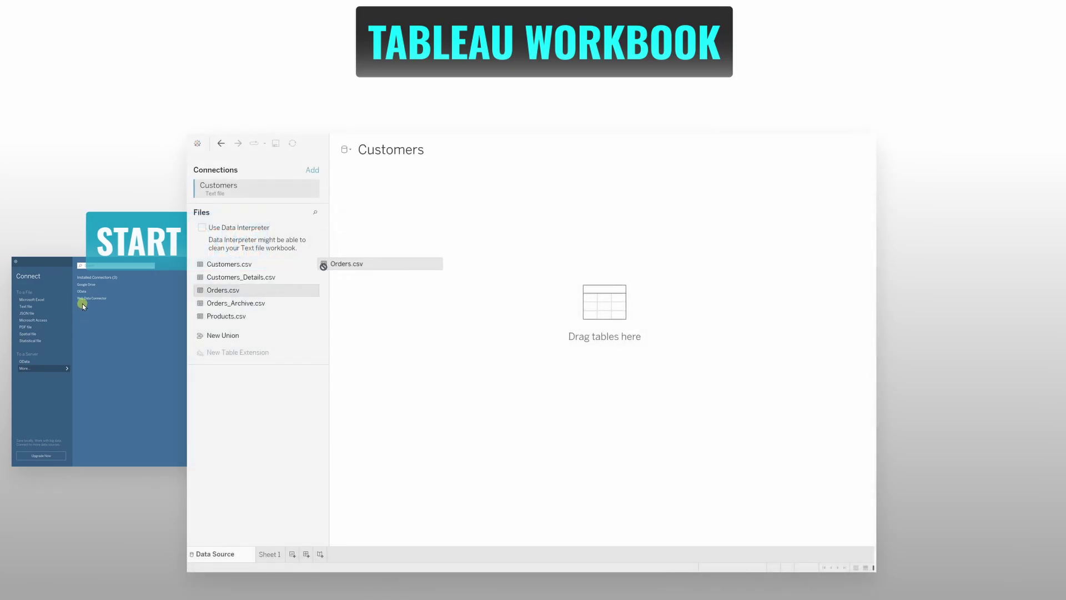
# Step: Add the Orders.csv, Customers.csv and Products.csv tables to the data source's data model
pyautogui.moveTo(323, 265); pyautogui.dragTo(348, 248)
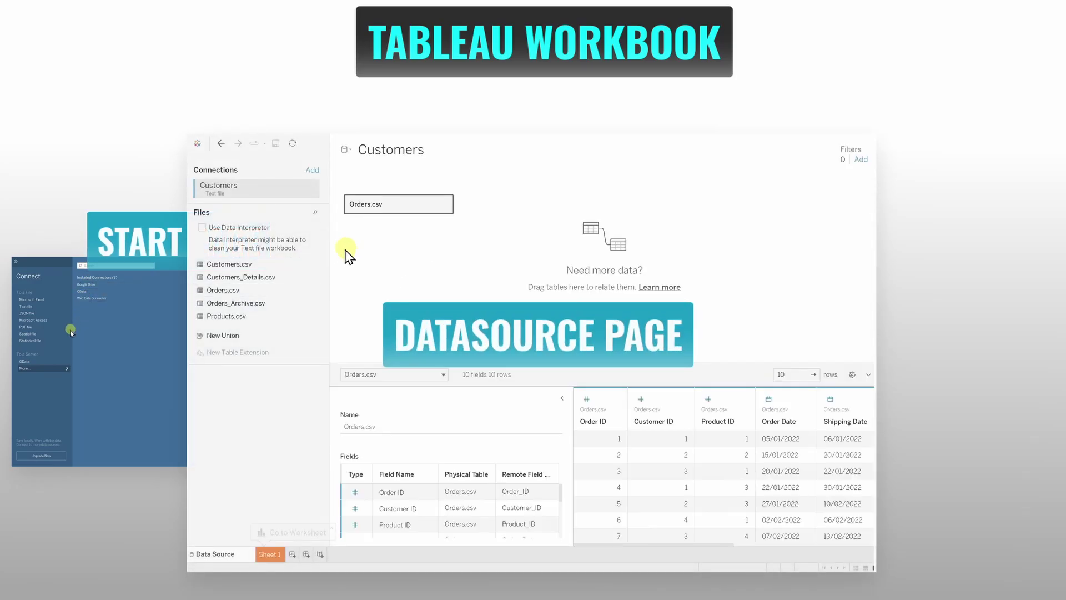
pyautogui.moveTo(260, 269); pyautogui.dragTo(410, 240)
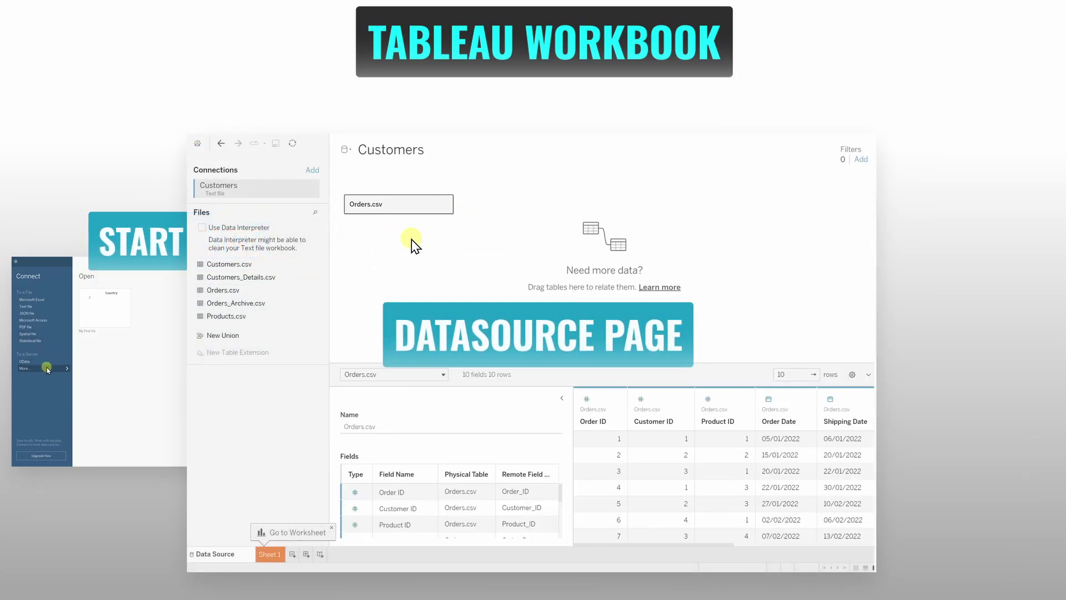
pyautogui.moveTo(268, 314); pyautogui.dragTo(477, 248)
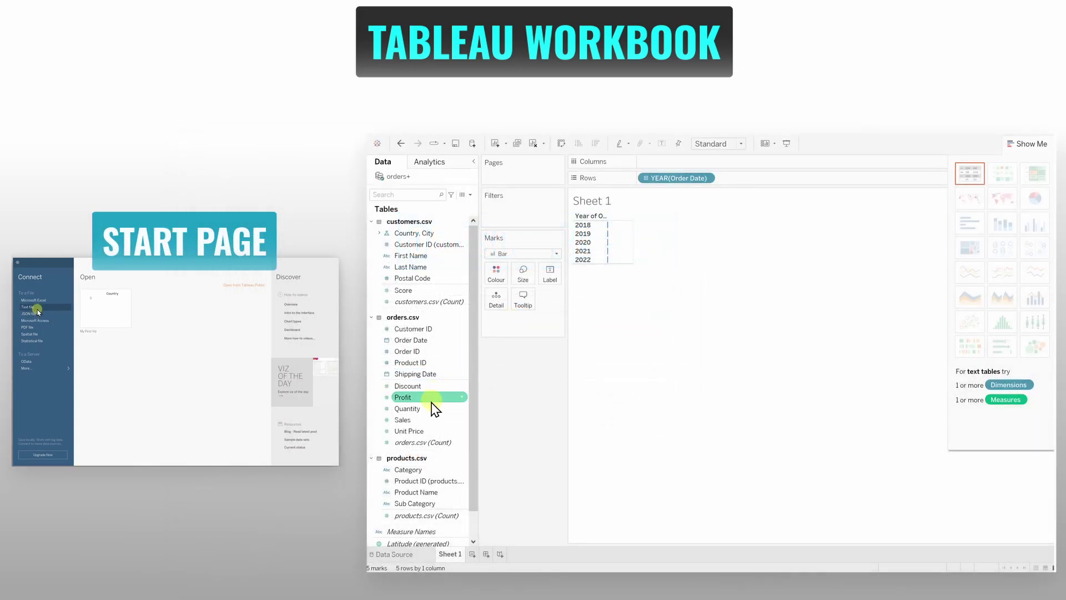
# Step: Add Sales to Columns to chart it by year of Order Date, and swap the rows and columns
pyautogui.moveTo(410, 420); pyautogui.dragTo(659, 165)
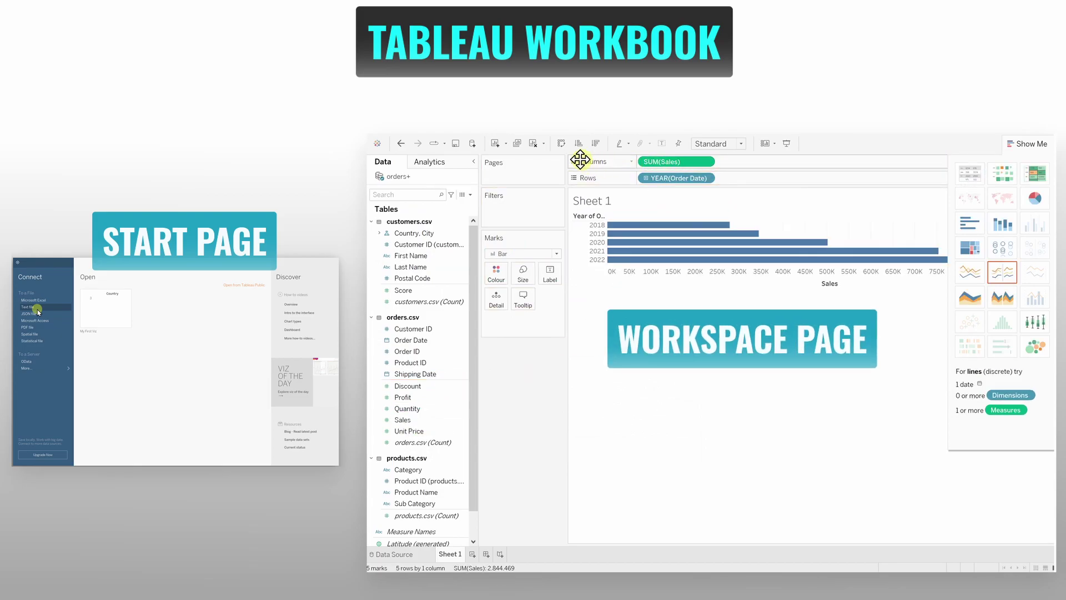
pyautogui.click(564, 144)
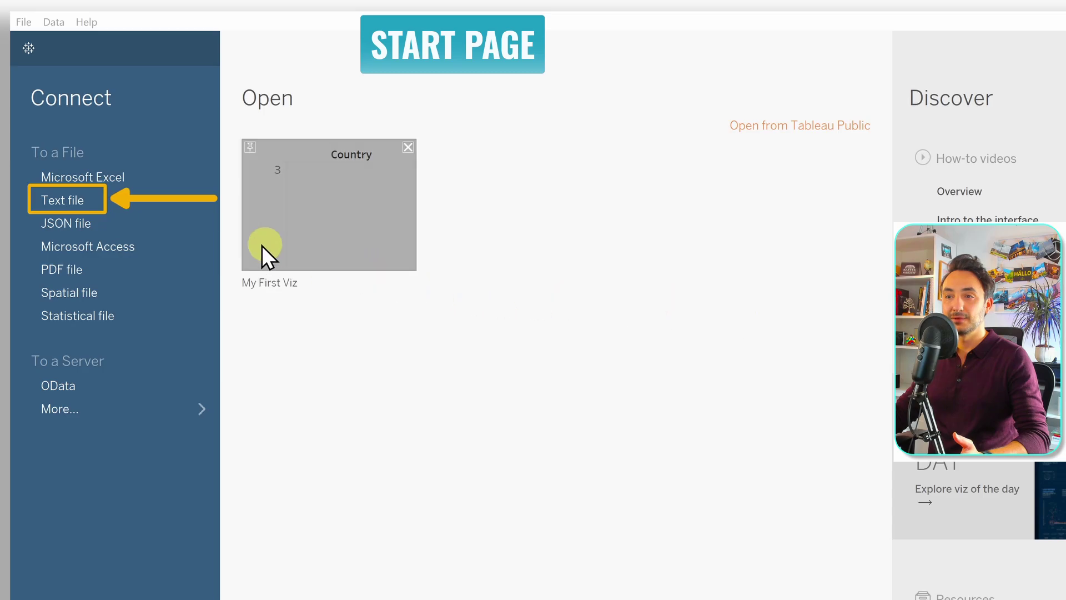
# Step: Connect to the Customers text file in the Tableau Data folder
pyautogui.click(138, 199)
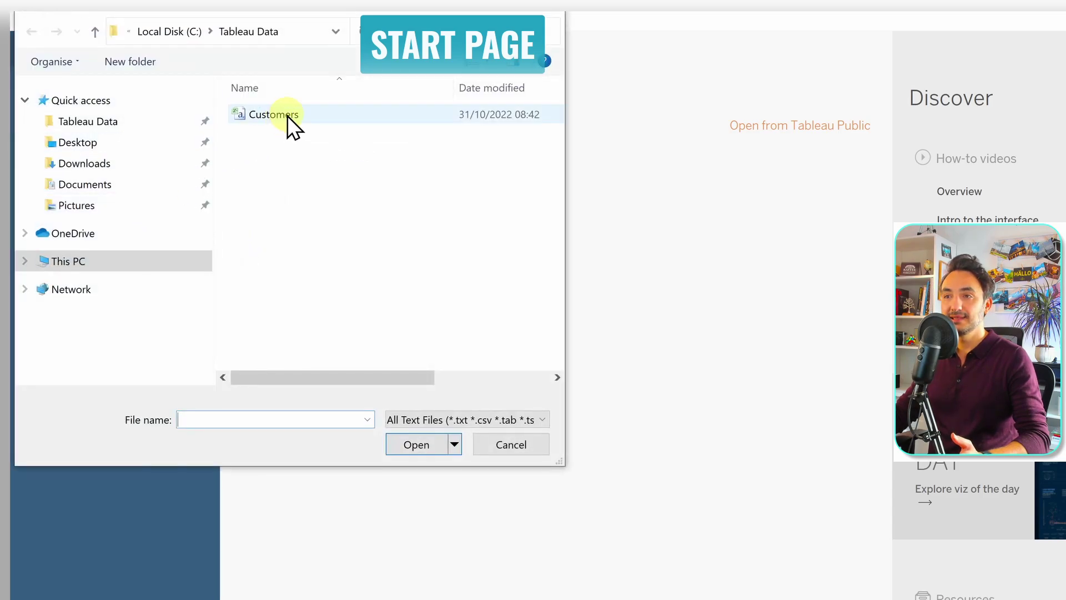
pyautogui.click(287, 116)
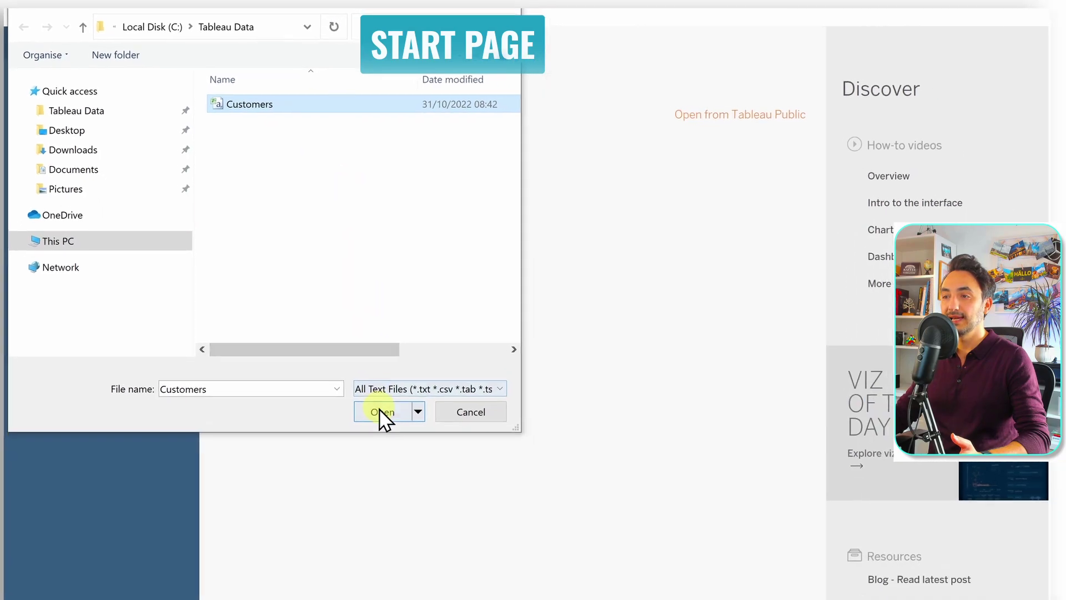
pyautogui.click(417, 446)
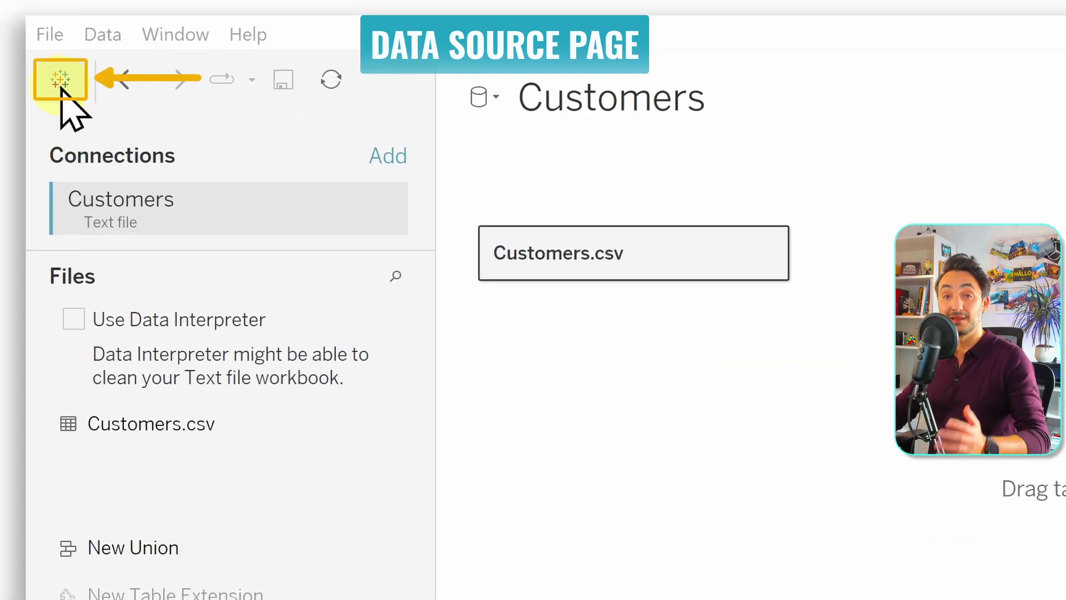
# Step: Switch between the start page, the Customers data source page and the Sheet 1 worksheet
pyautogui.click(61, 84)
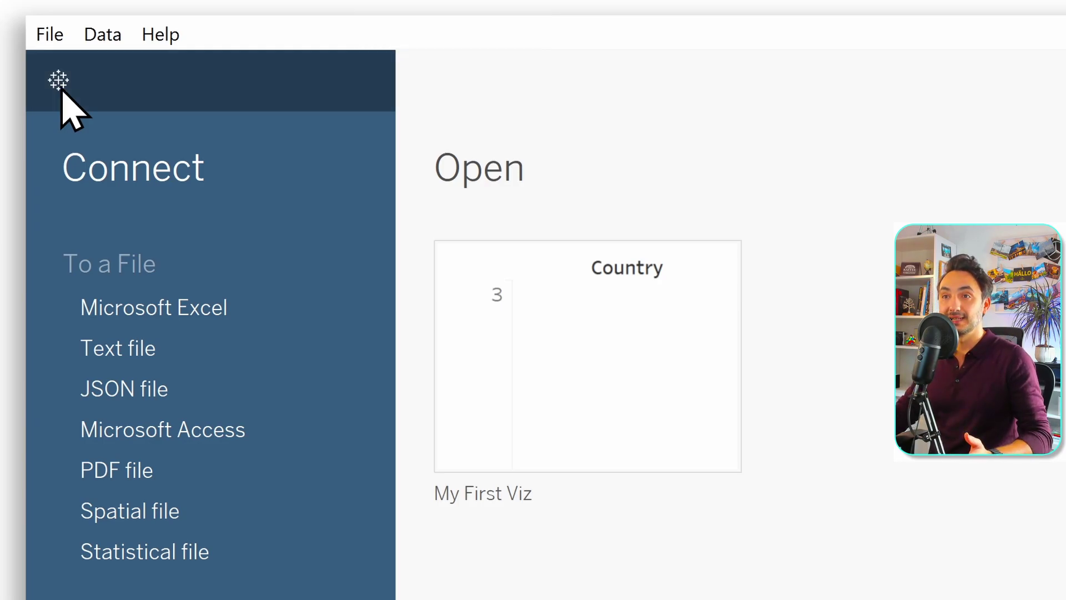
pyautogui.click(61, 86)
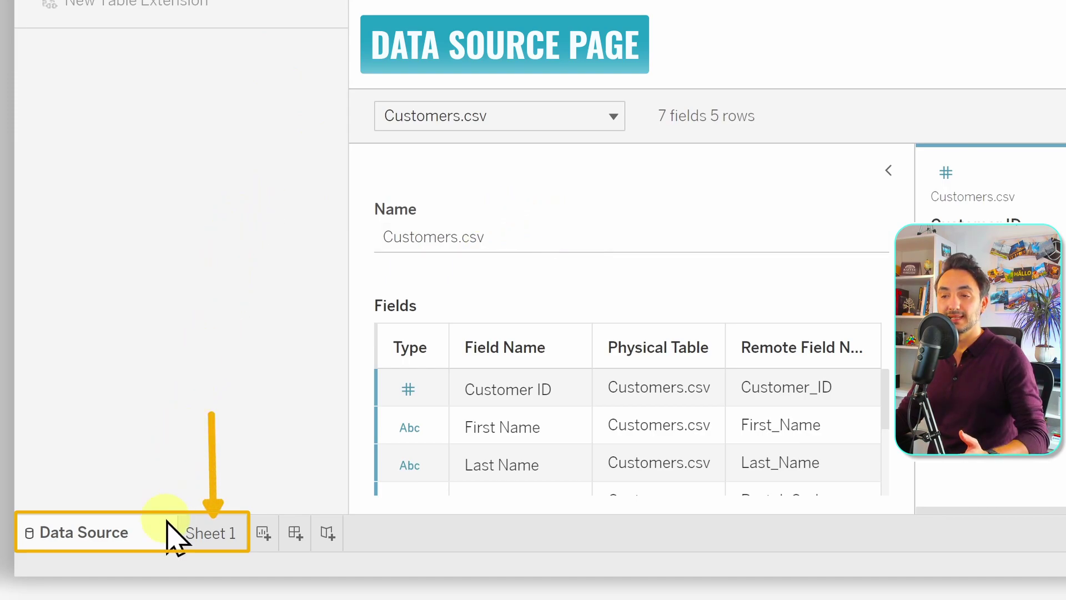
pyautogui.click(198, 536)
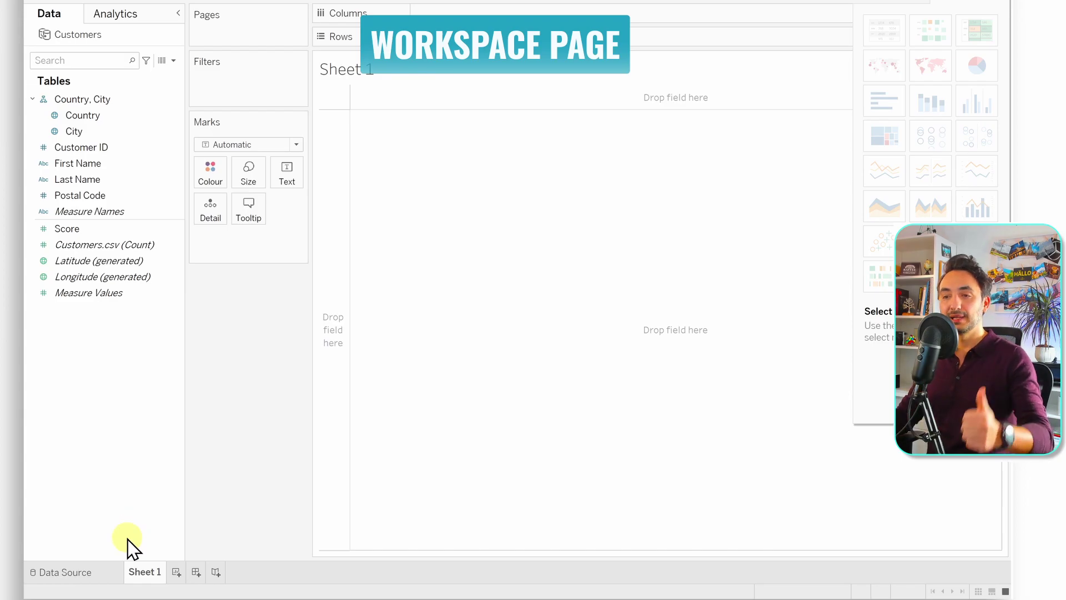
pyautogui.click(65, 572)
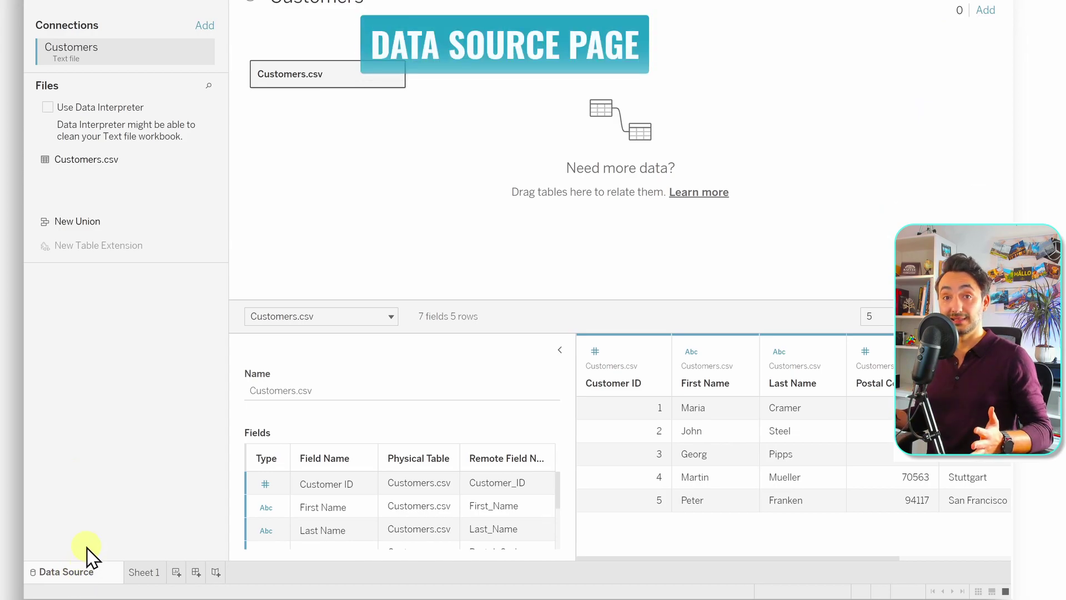
pyautogui.click(139, 573)
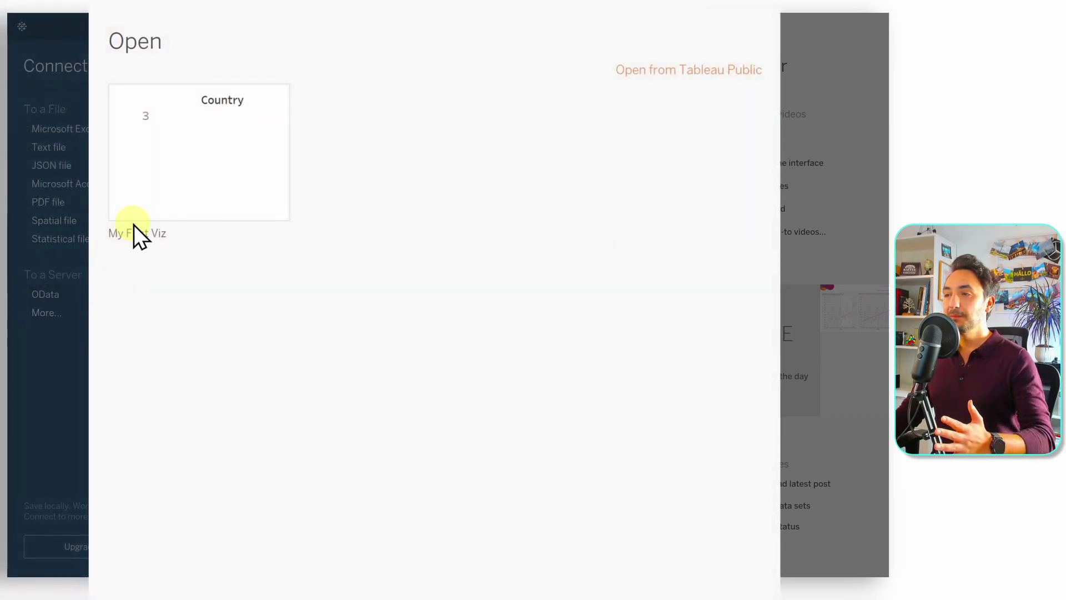
# Step: Go from the start page to the data source page and examine its editable name and the Customer ID cells in the data grid
pyautogui.moveTo(182, 175)
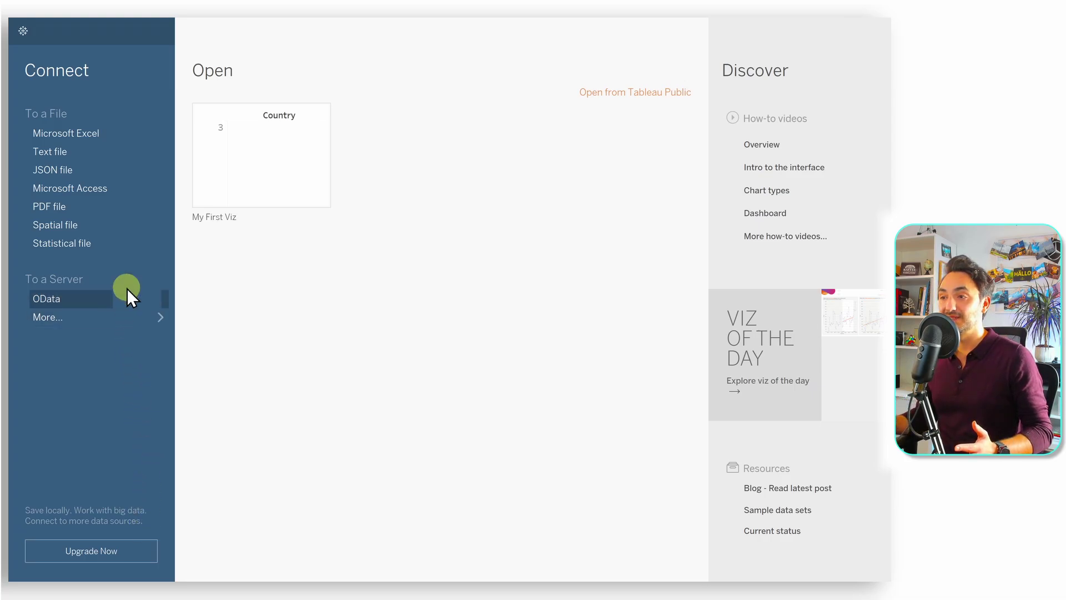
pyautogui.click(25, 30)
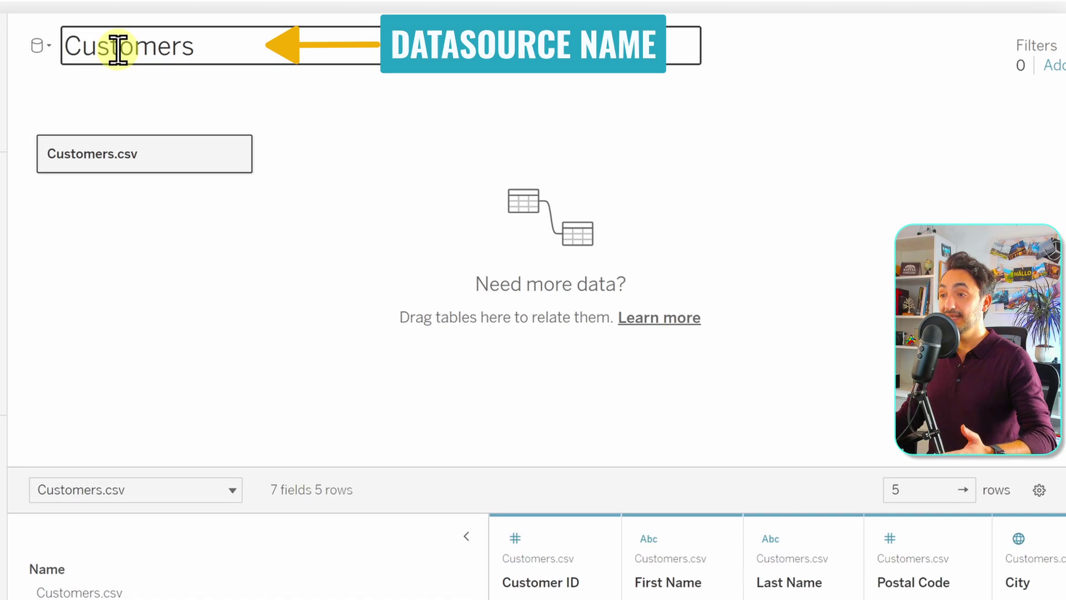
pyautogui.click(118, 47)
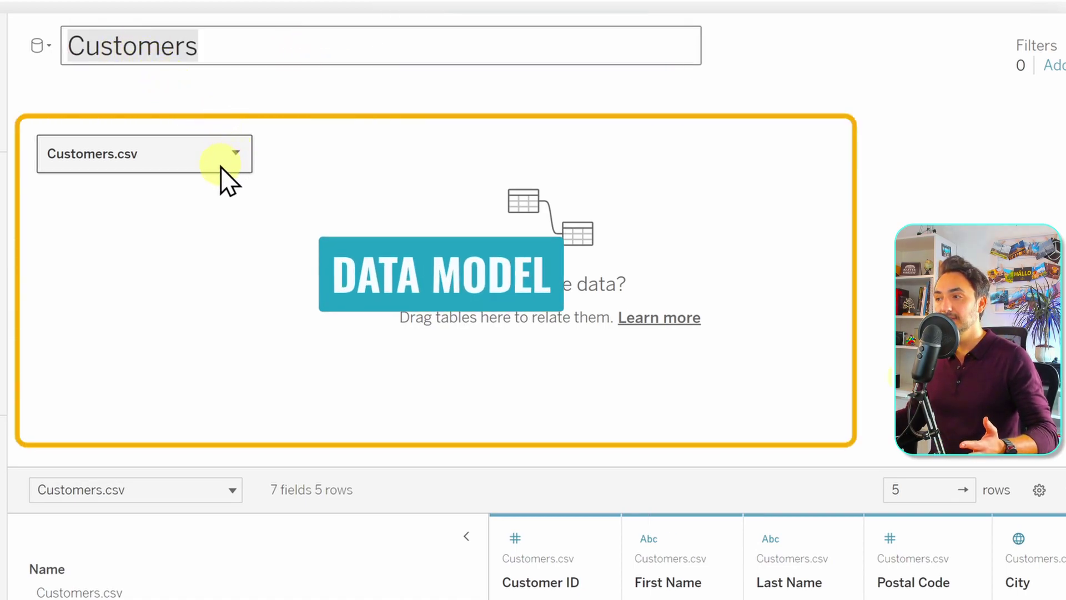
pyautogui.press('Return')
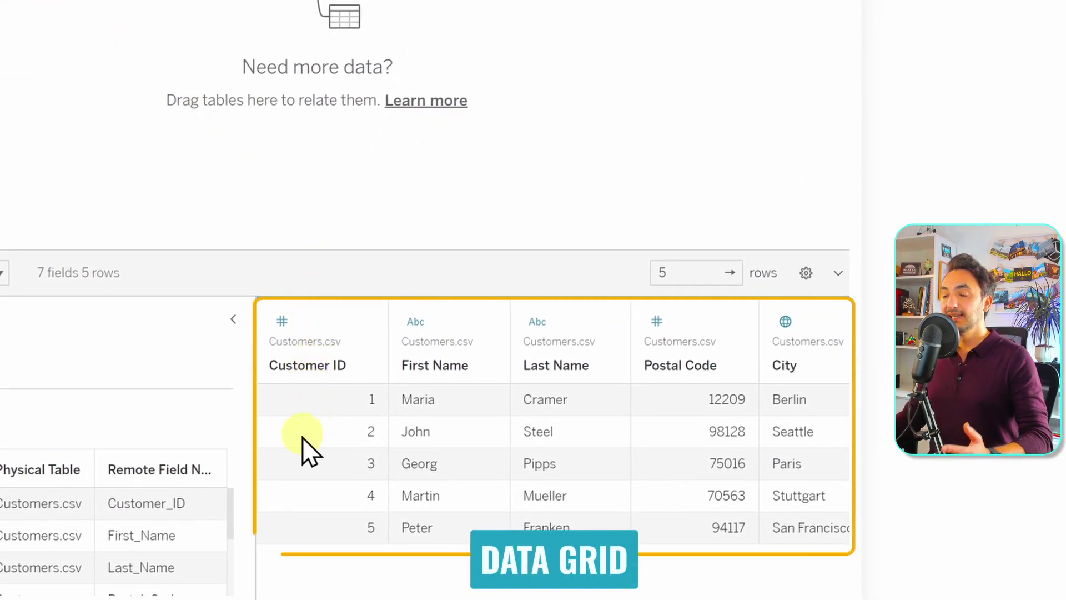
pyautogui.click(301, 440)
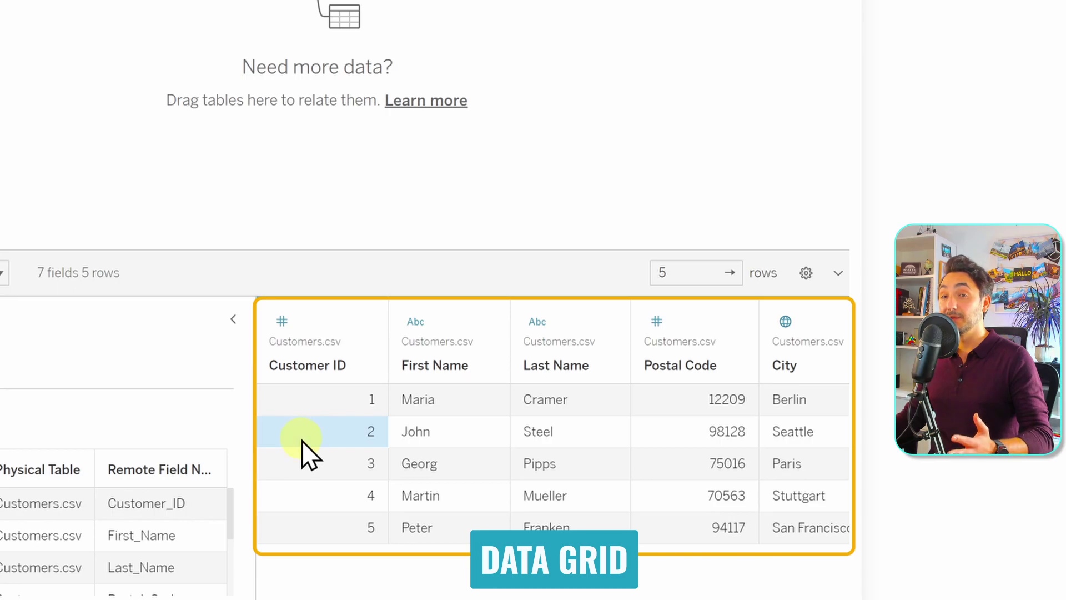
pyautogui.click(308, 408)
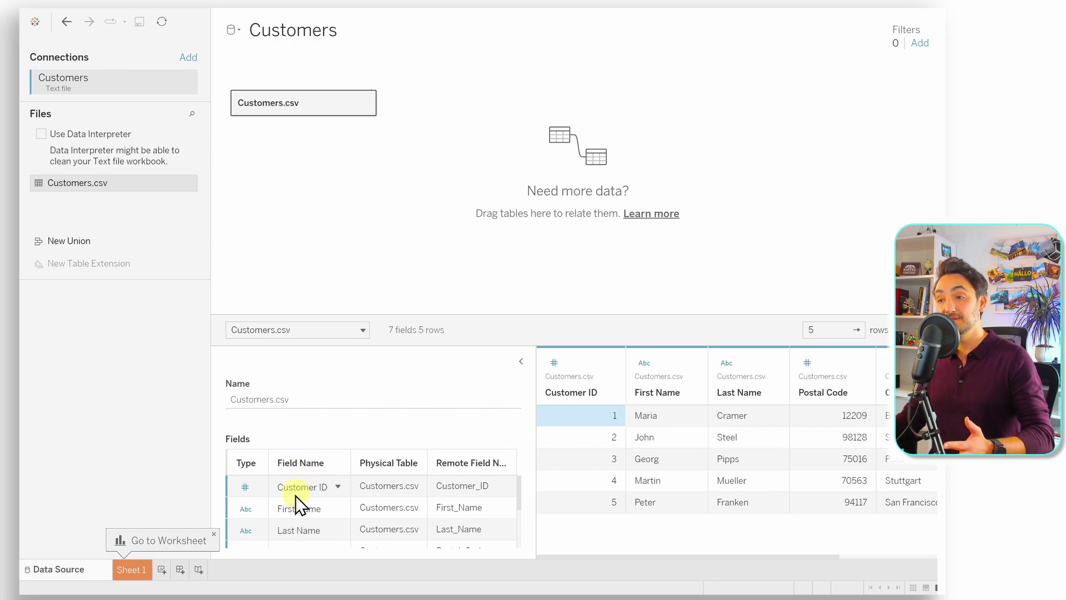
# Step: Open the Sheet 1 worksheet and view its analytics options before returning to the data fields
pyautogui.click(130, 569)
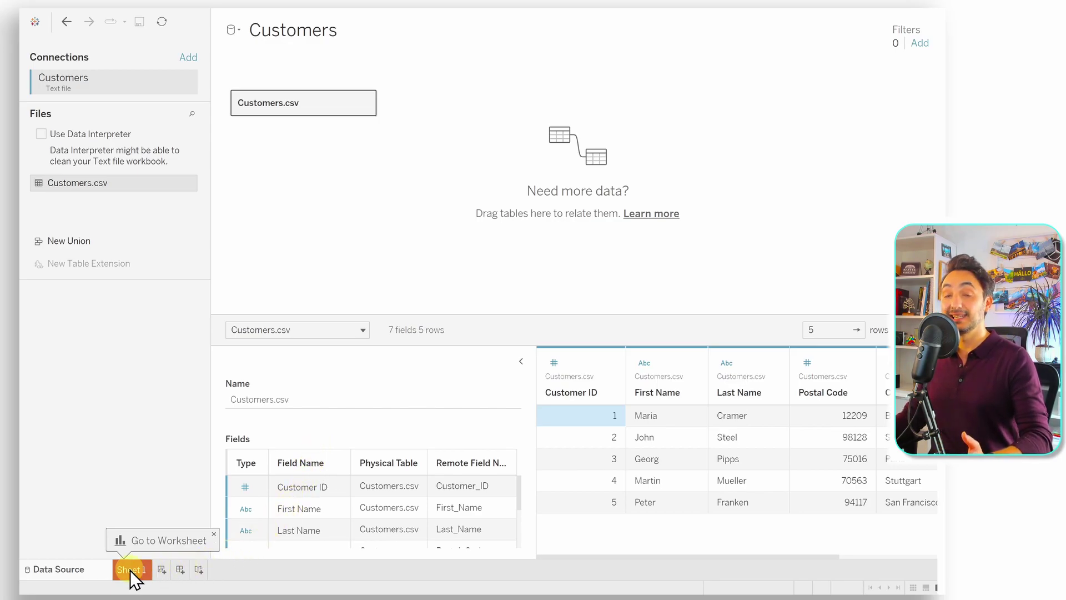
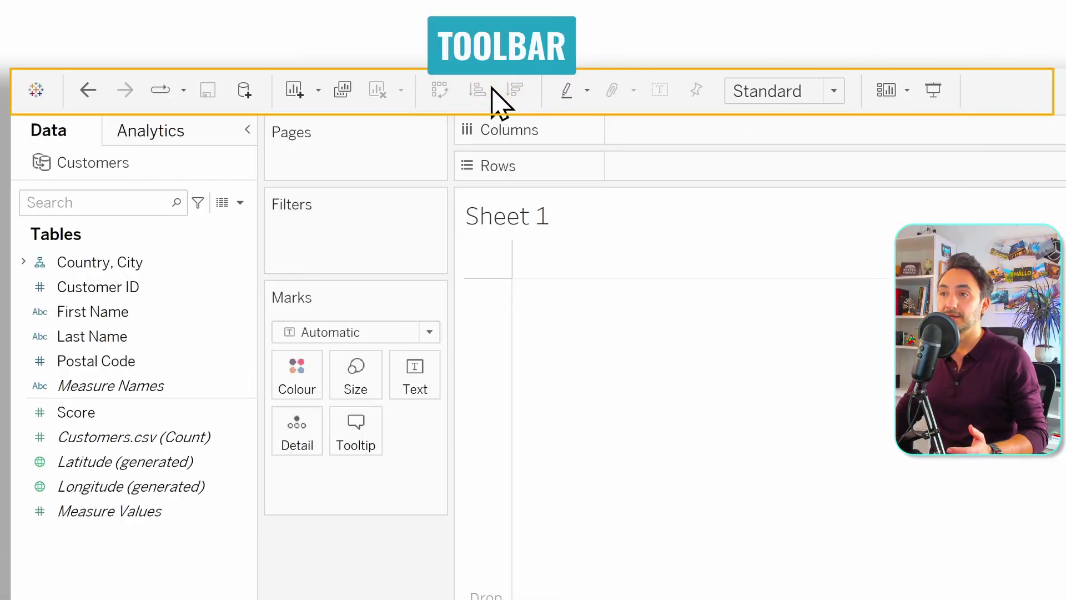
pyautogui.click(477, 90)
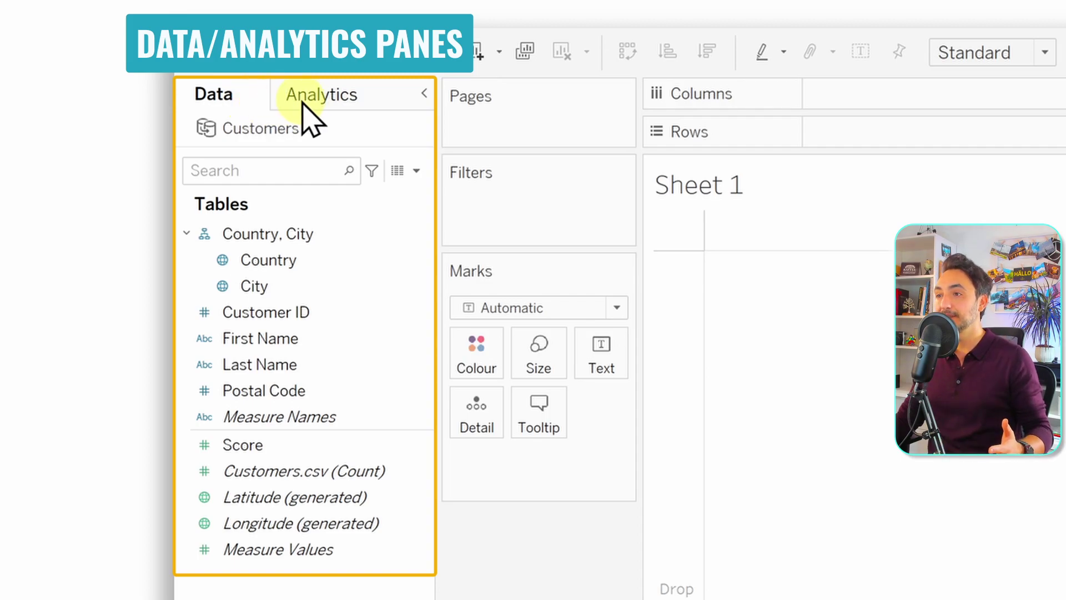
pyautogui.click(321, 115)
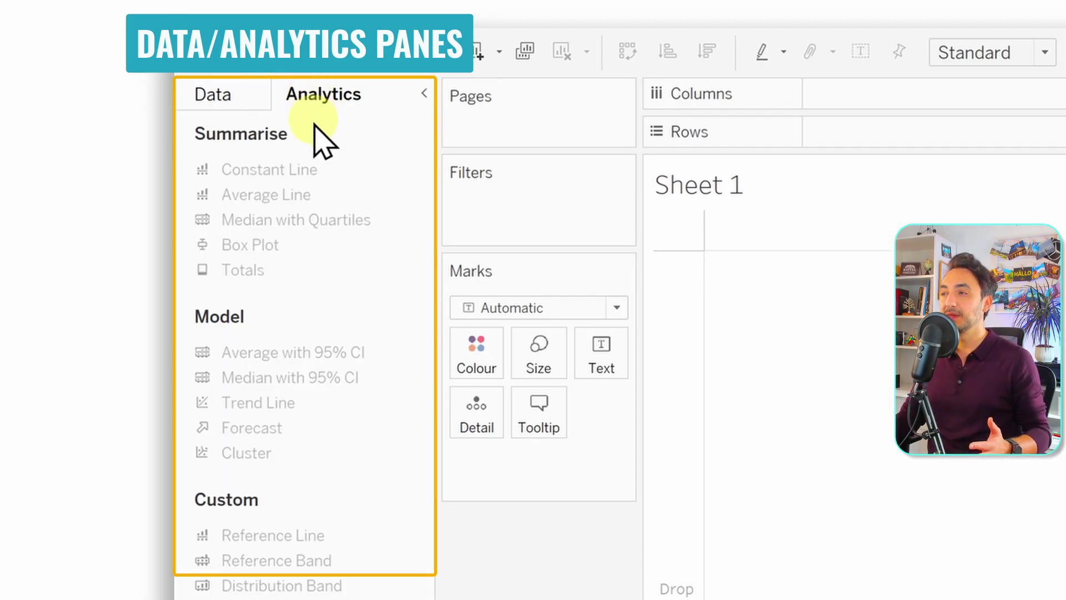
pyautogui.click(247, 102)
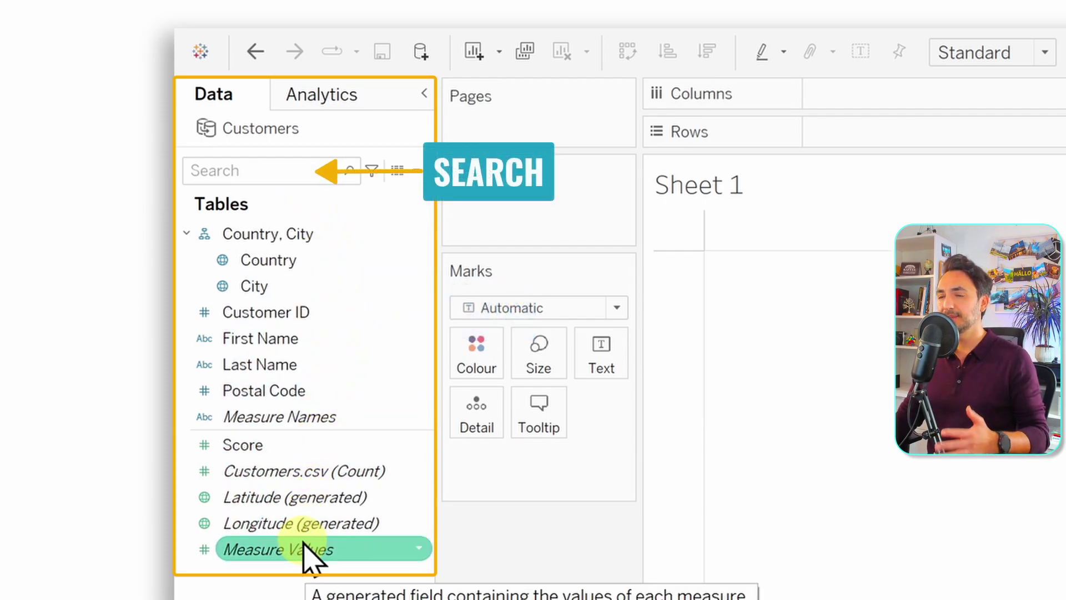
# Step: Search the data fields for "ID", clear the search, and check the analytics options before showing the data fields again
pyautogui.click(273, 177)
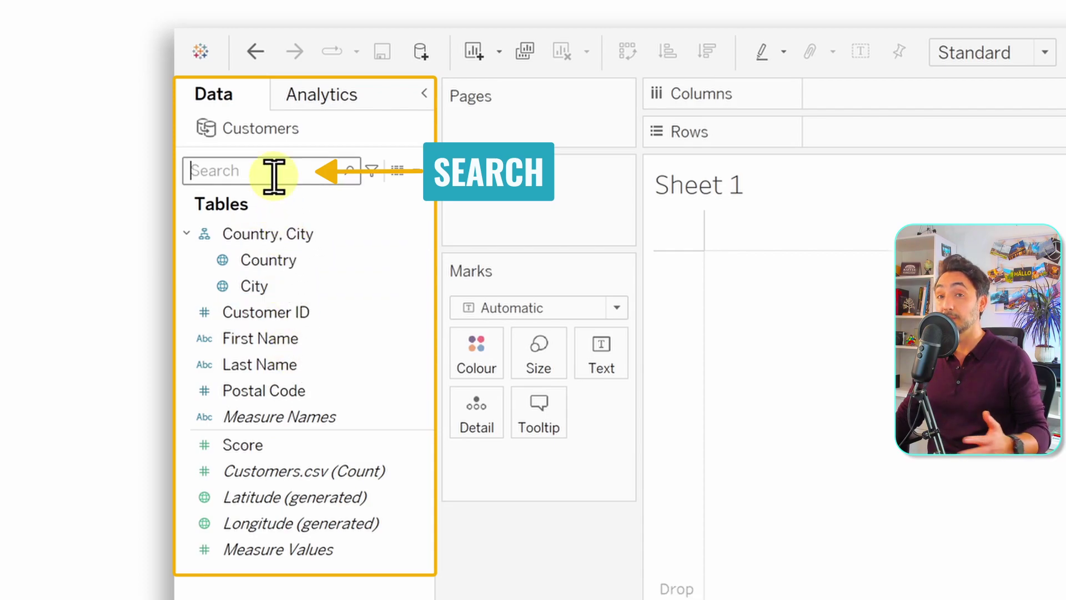
pyautogui.write('ID')
pyautogui.press('BackSpace')
pyautogui.press('BackSpace')
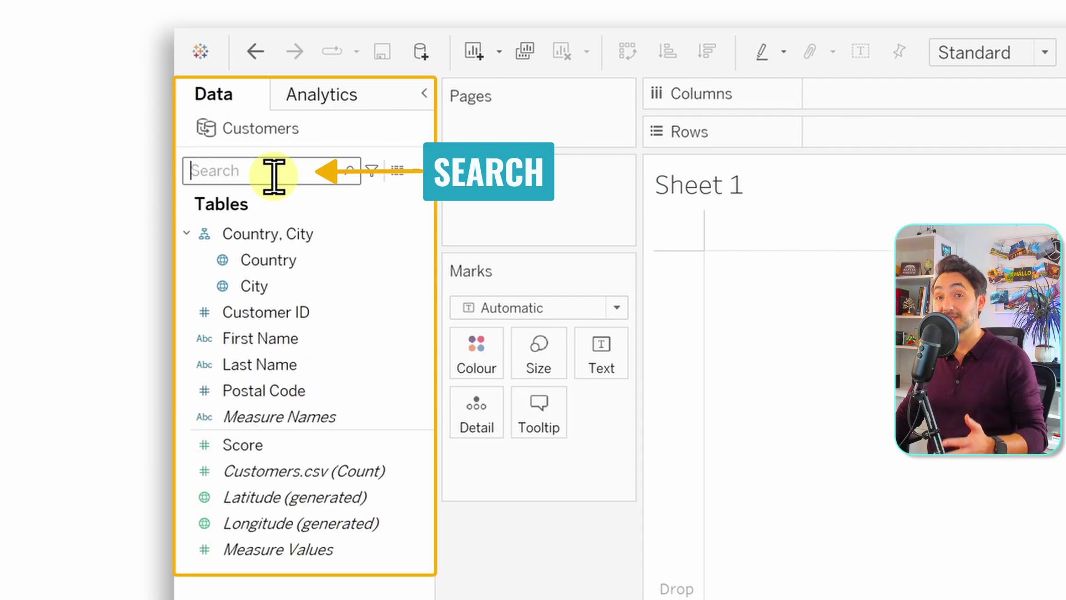
pyautogui.click(332, 100)
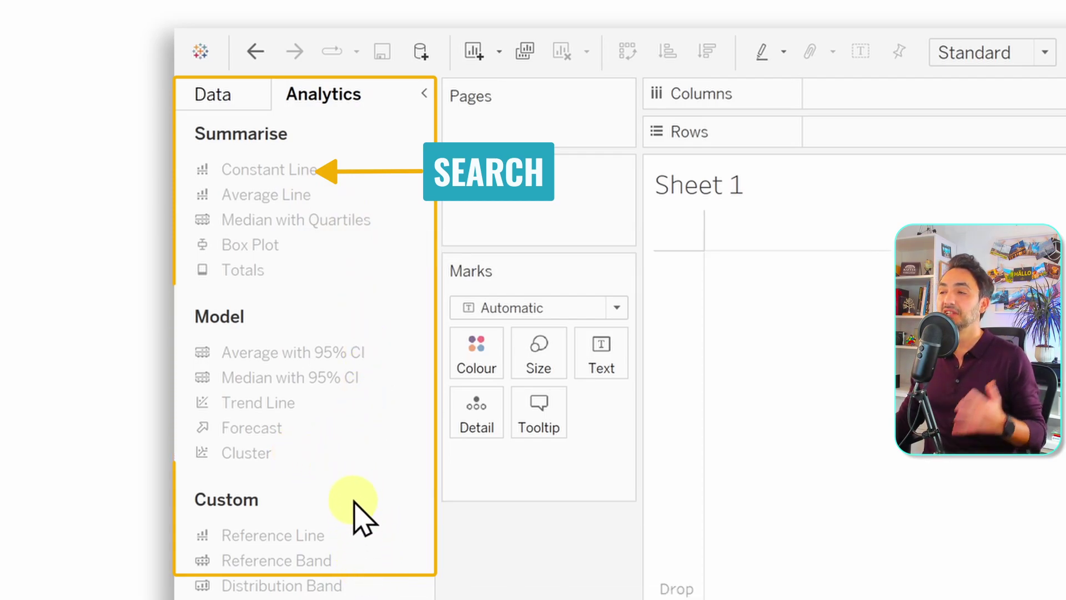
pyautogui.click(228, 98)
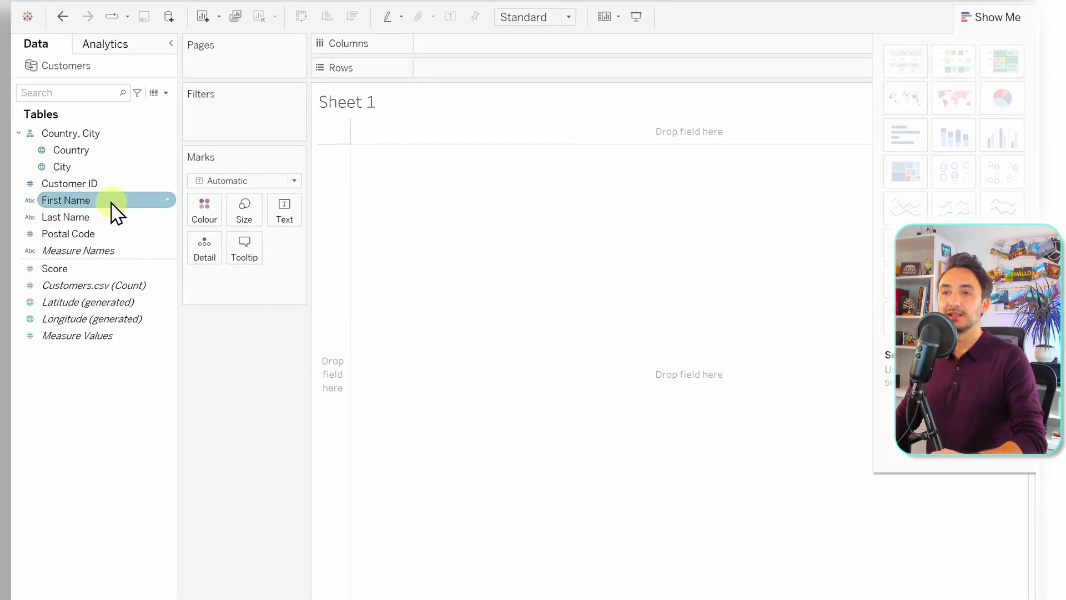
# Step: Build a bar chart on Sheet 1 with Country in Columns and Customers.csv (Count) in Rows
pyautogui.moveTo(78, 151); pyautogui.dragTo(444, 58)
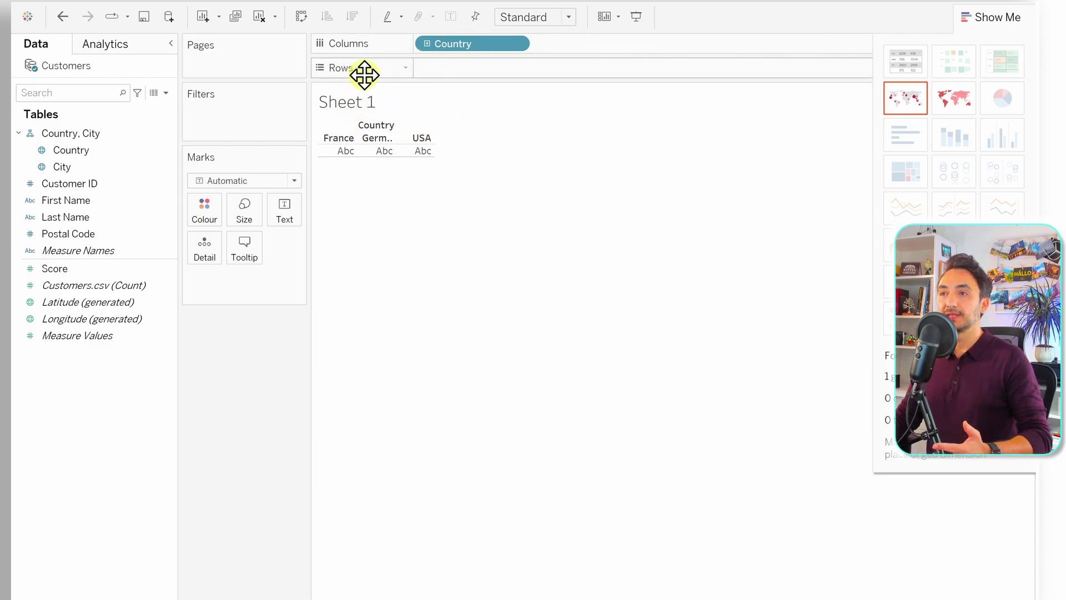
pyautogui.moveTo(133, 285); pyautogui.dragTo(506, 69)
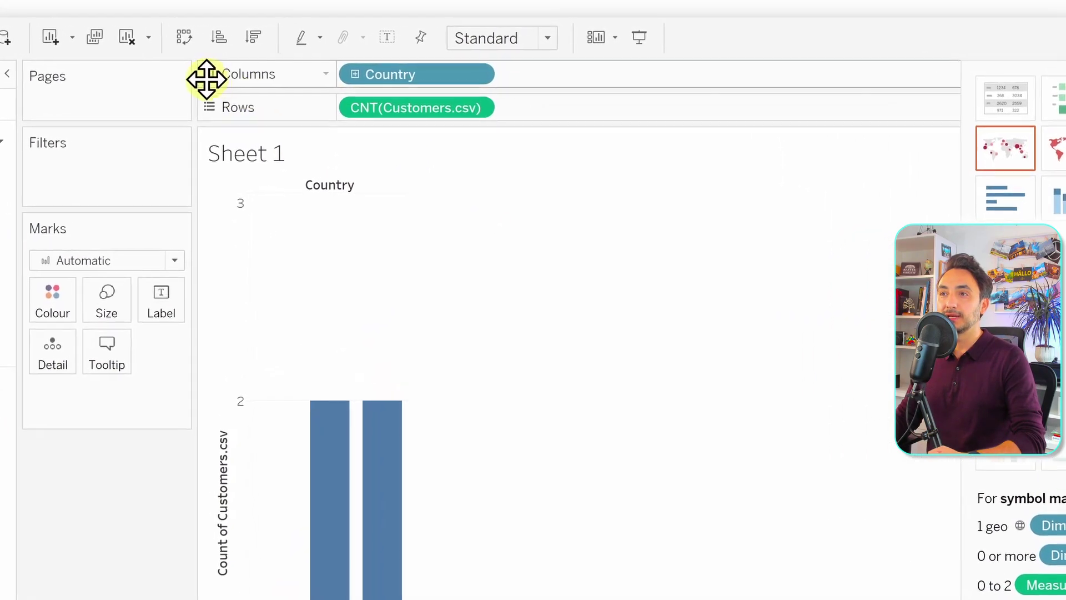
# Step: Swap the rows and columns of the customer count chart, and swap them back
pyautogui.click(168, 34)
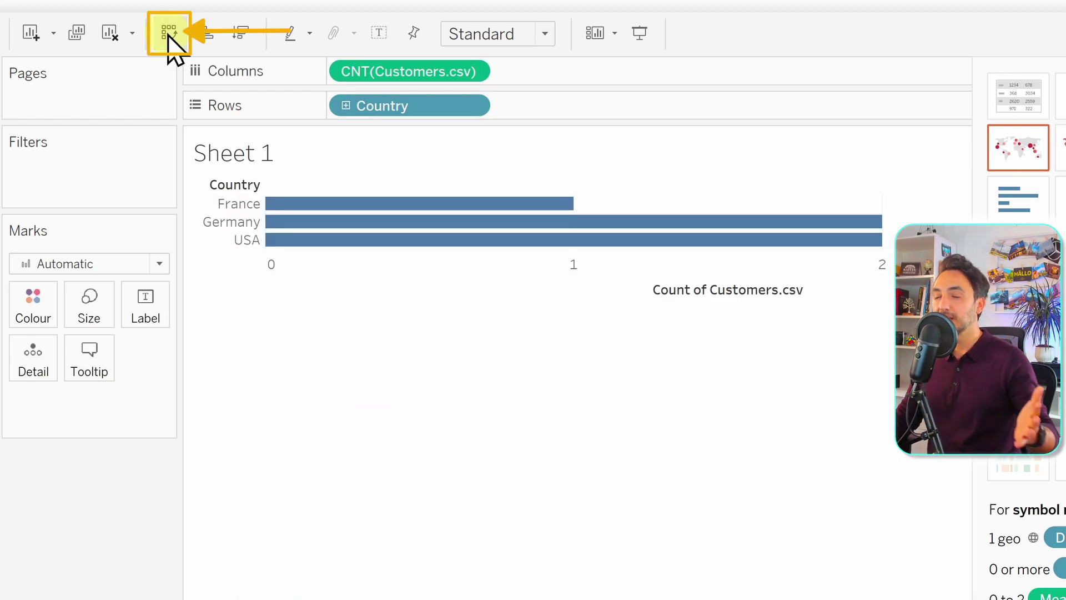
pyautogui.click(168, 34)
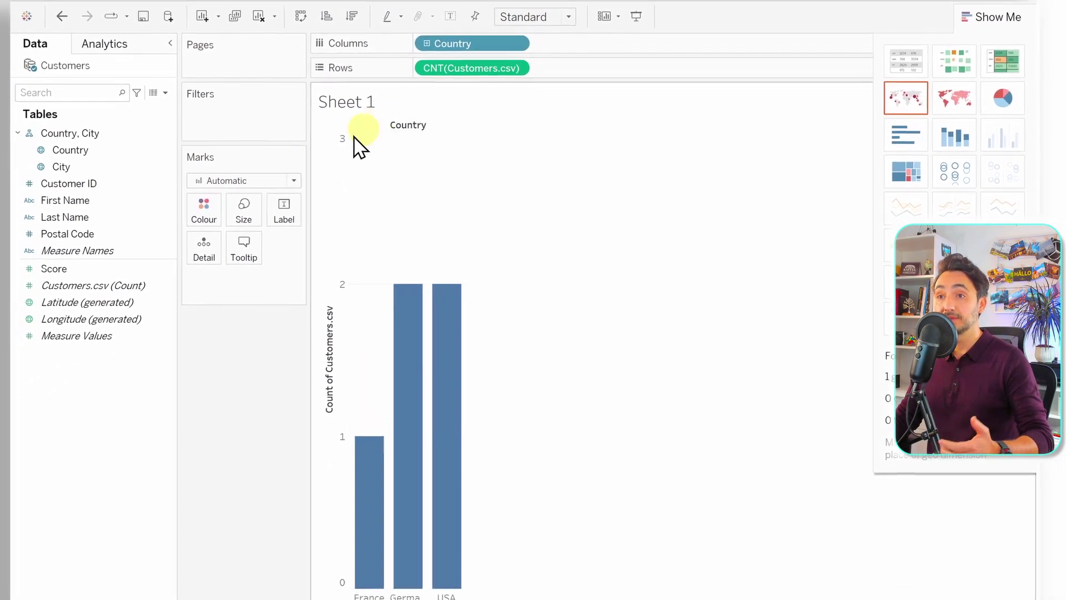
# Step: Try City beside Country in Columns, and remove it from the chart again
pyautogui.moveTo(77, 168); pyautogui.dragTo(561, 55)
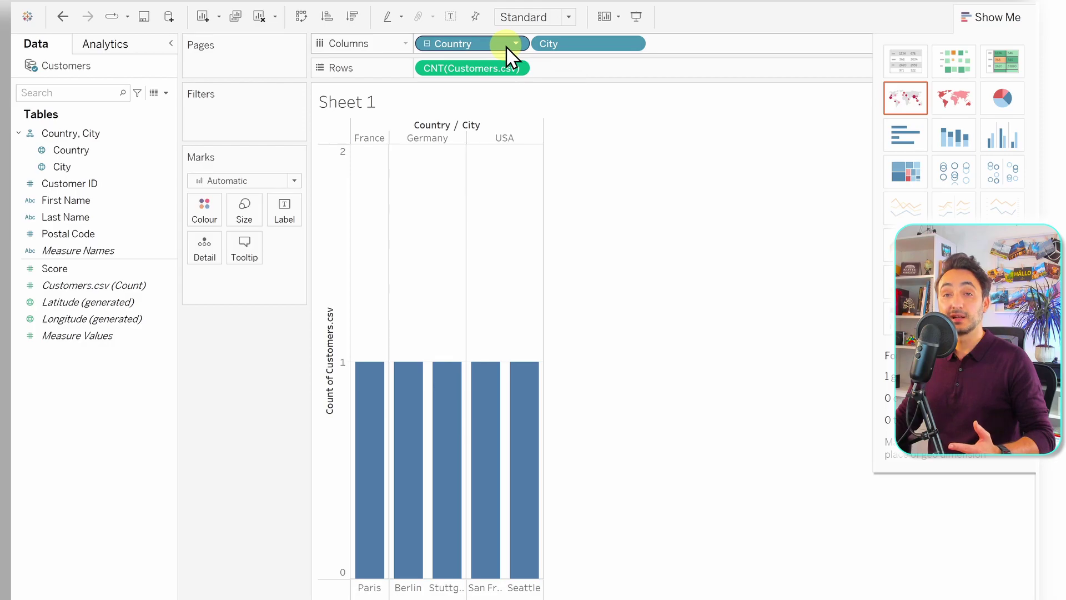
pyautogui.moveTo(584, 46); pyautogui.dragTo(610, 139)
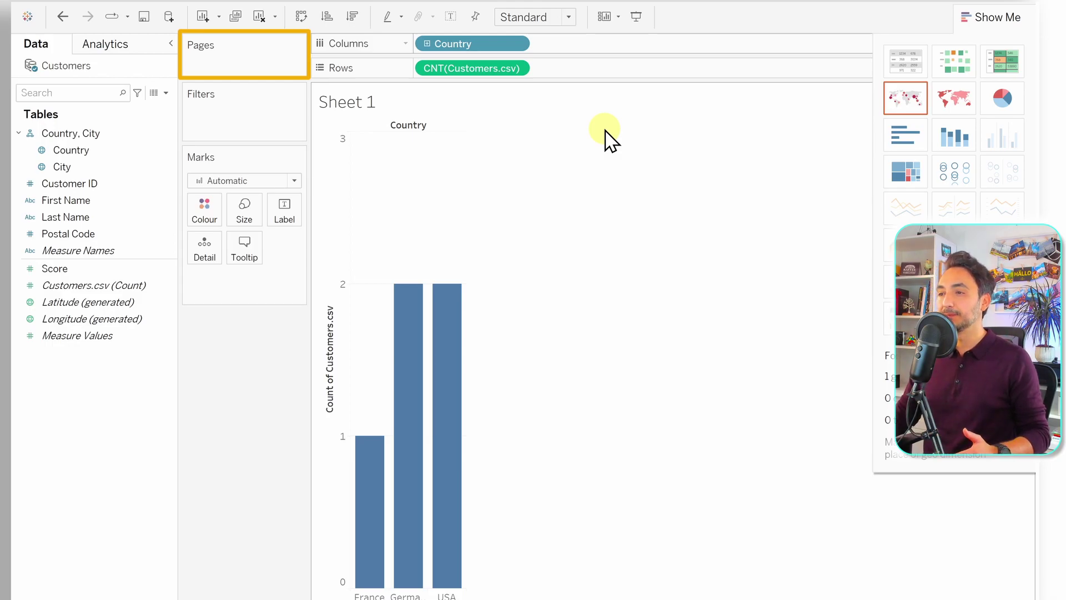
pyautogui.click(610, 139)
# Step: Split the chart into pages by Customers.csv (Count), go to page 2, and remove the field from Pages
pyautogui.moveTo(101, 285); pyautogui.dragTo(253, 75)
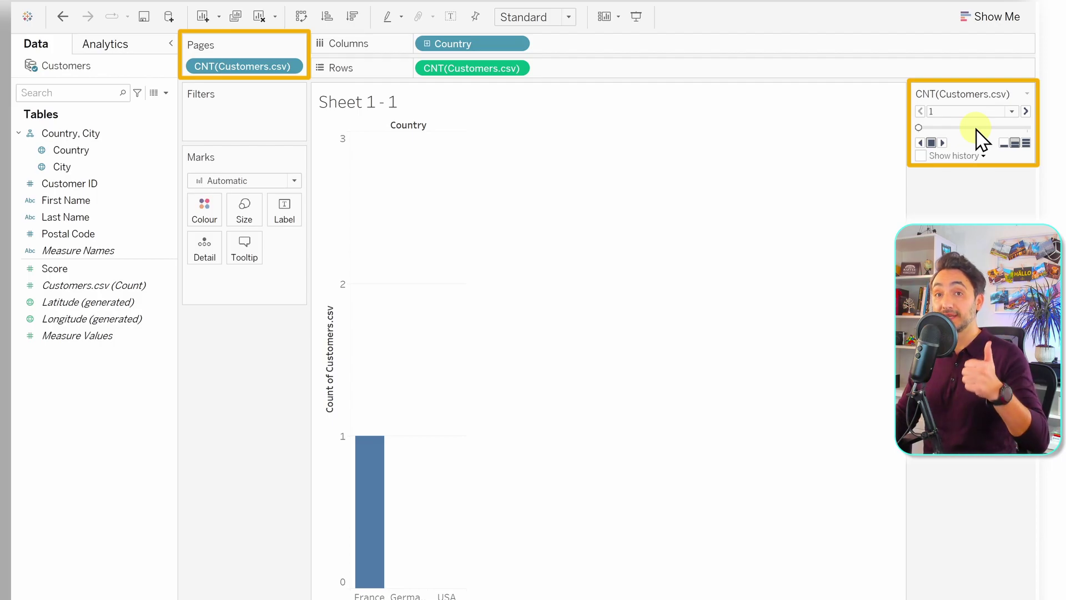
pyautogui.click(1026, 112)
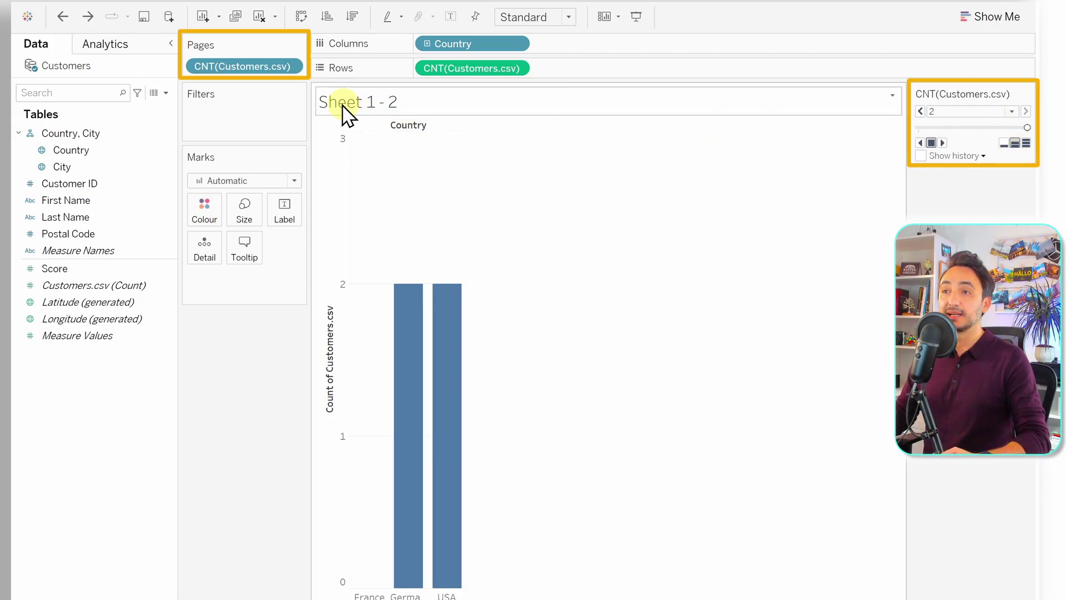
pyautogui.moveTo(269, 68); pyautogui.dragTo(568, 212)
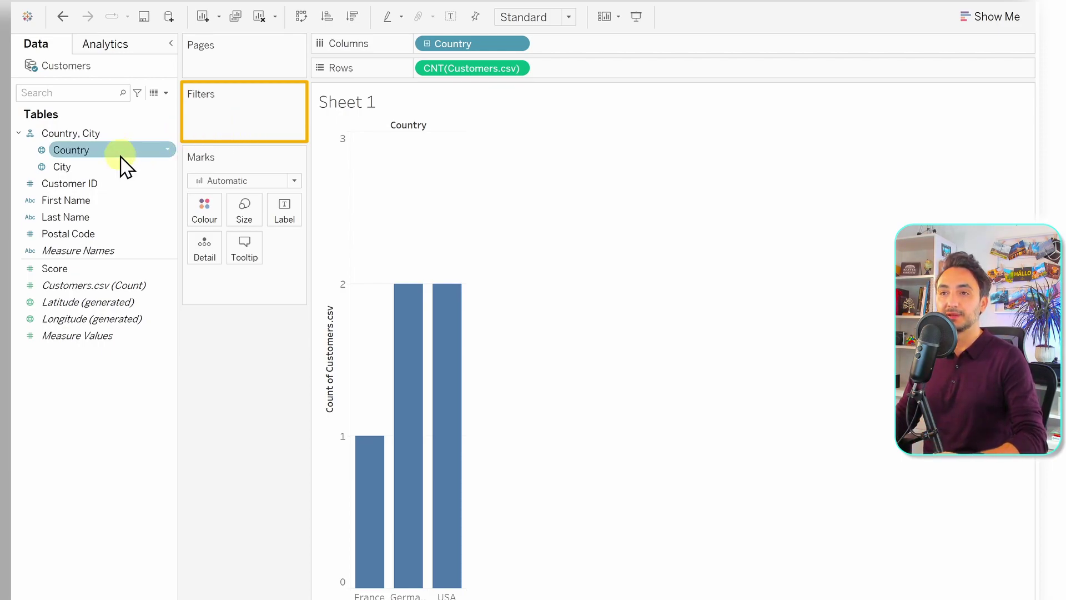
# Step: Filter the chart by Country with France excluded, and remove the Country filter again
pyautogui.click(84, 151)
pyautogui.moveTo(83, 158); pyautogui.dragTo(225, 119)
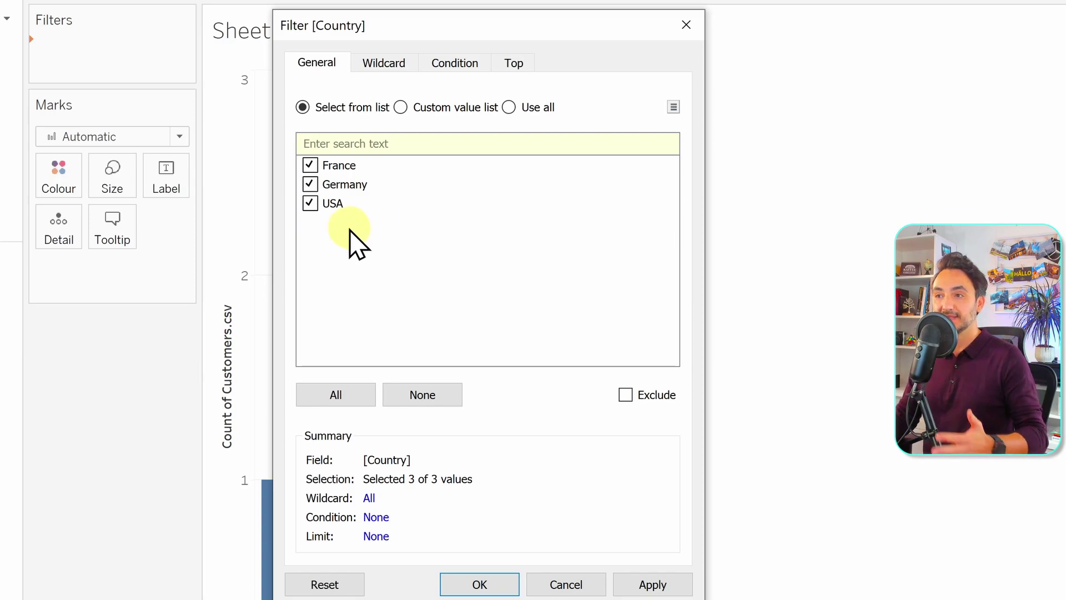
pyautogui.click(310, 165)
pyautogui.click(664, 587)
pyautogui.click(479, 584)
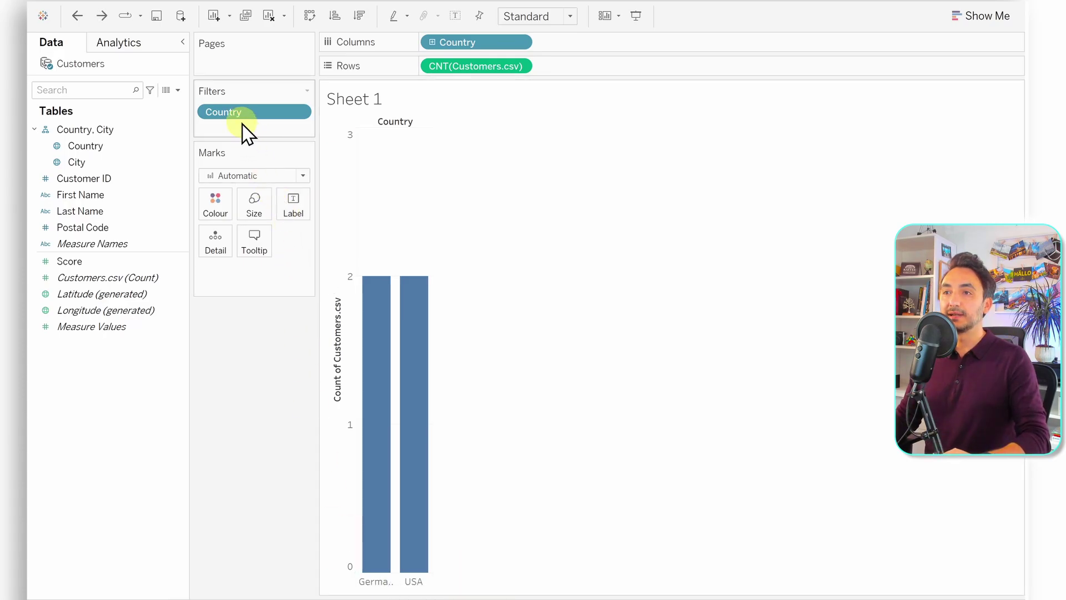
pyautogui.moveTo(239, 117); pyautogui.dragTo(475, 210)
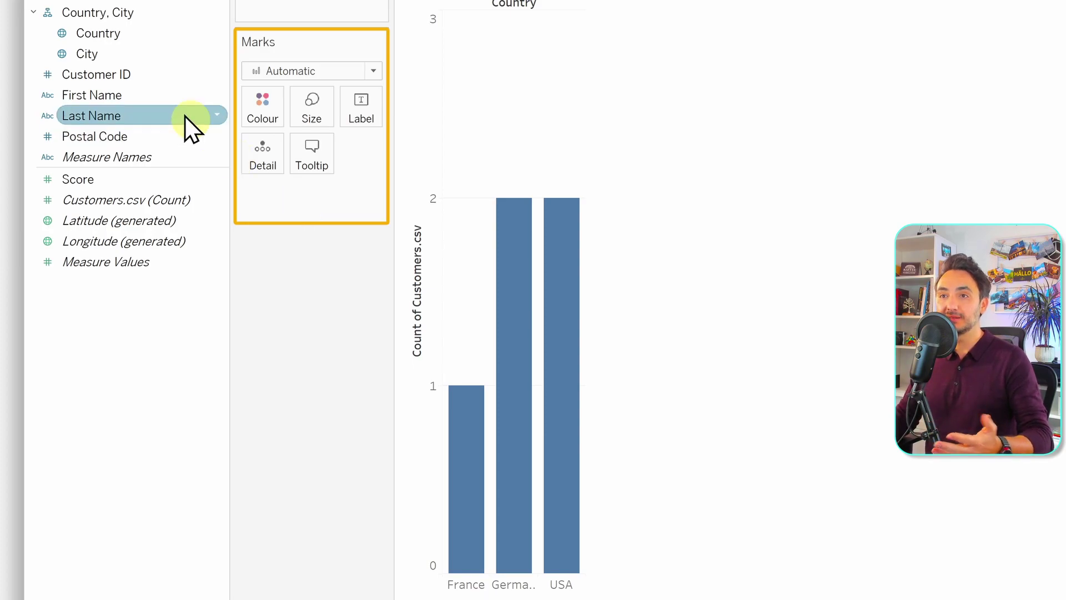
# Step: Colour the bars by Country and try out a narrower bar size
pyautogui.moveTo(101, 36); pyautogui.dragTo(264, 112)
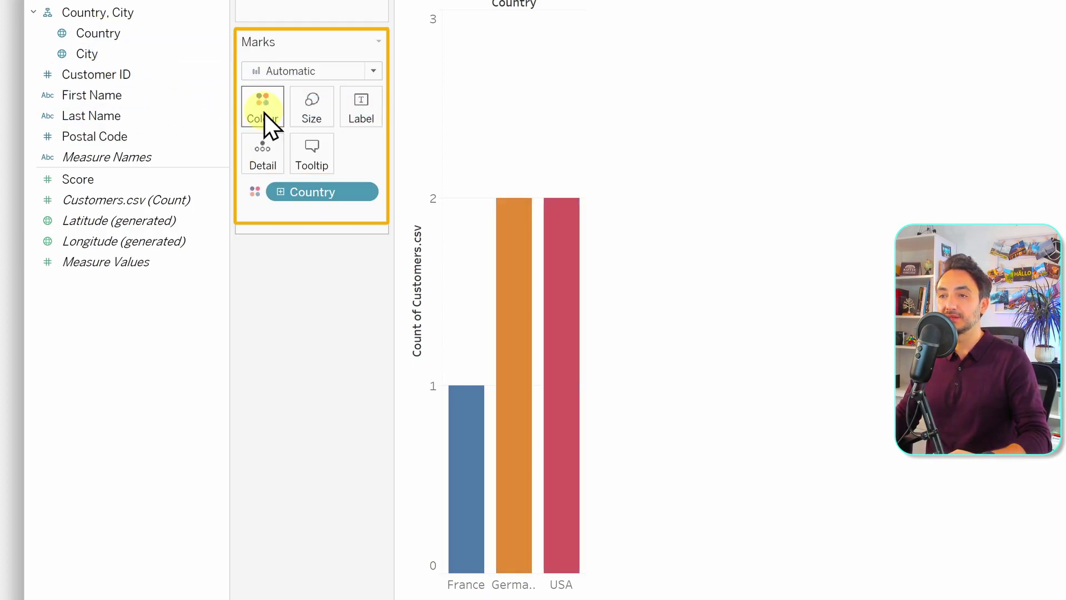
pyautogui.click(300, 115)
pyautogui.moveTo(402, 156)
pyautogui.mouseDown()
pyautogui.moveTo(347, 153)
pyautogui.moveTo(399, 158)
pyautogui.mouseUp()
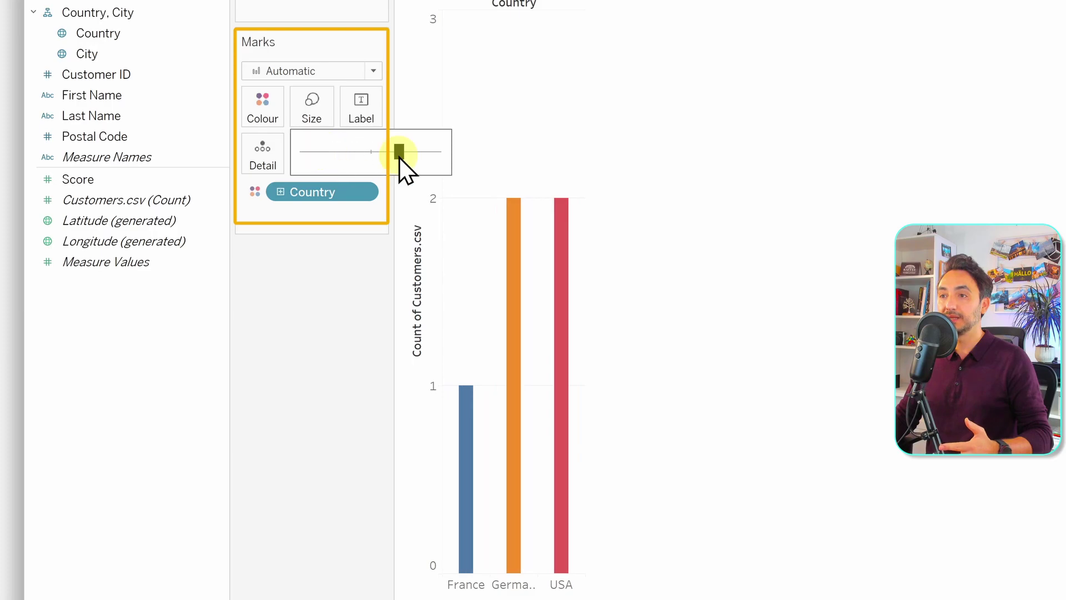
# Step: Show mark labels on the country bars
pyautogui.click(371, 114)
pyautogui.click(397, 150)
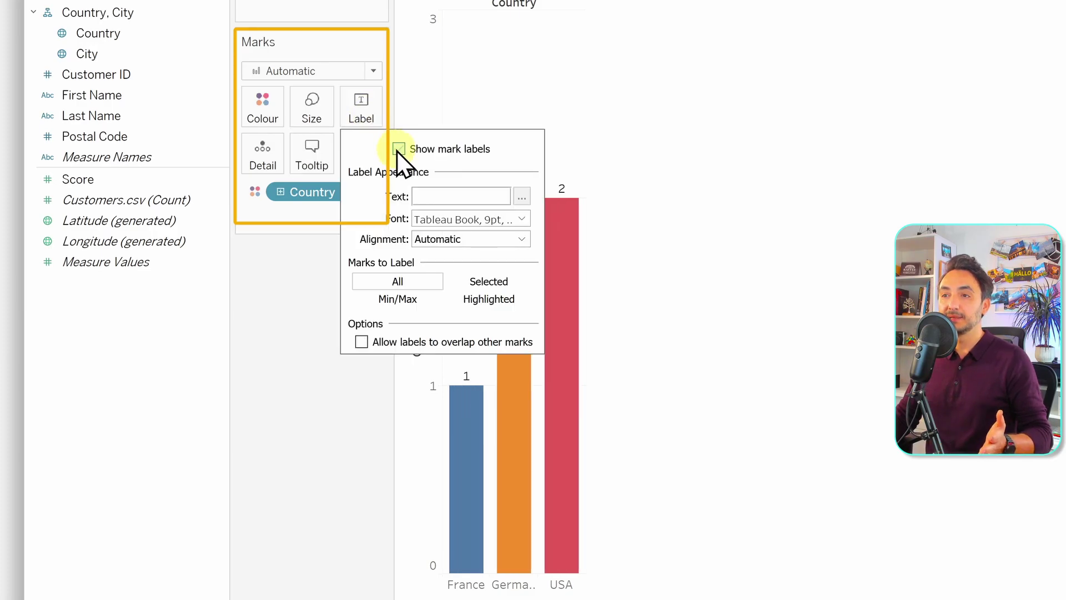
pyautogui.click(289, 222)
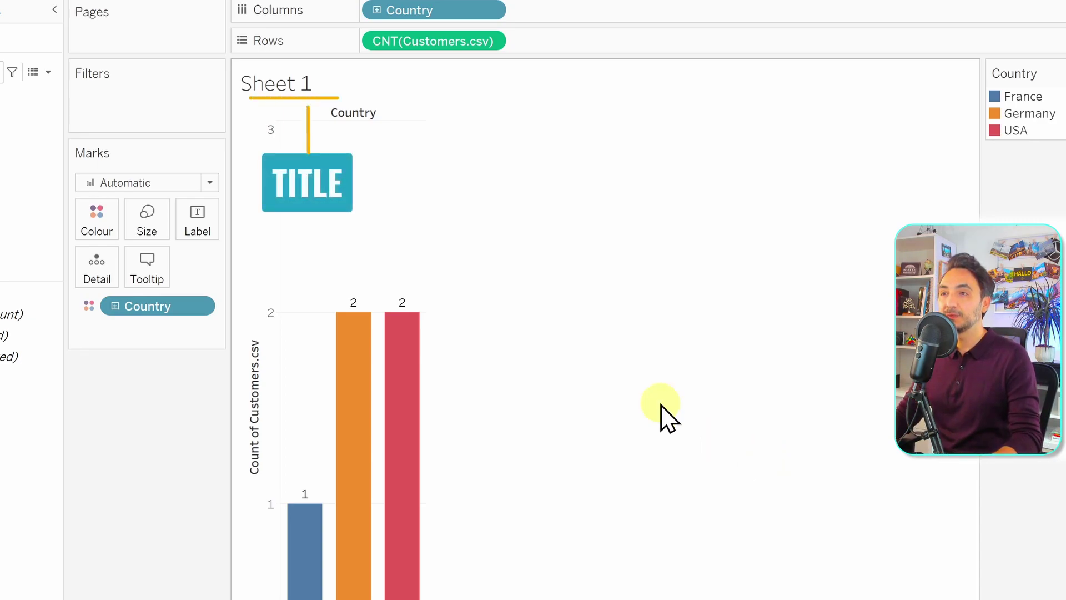
# Step: Replace the sheet title with "Customers by Country"
pyautogui.doubleClick(284, 90)
pyautogui.moveTo(438, 283); pyautogui.dragTo(269, 277)
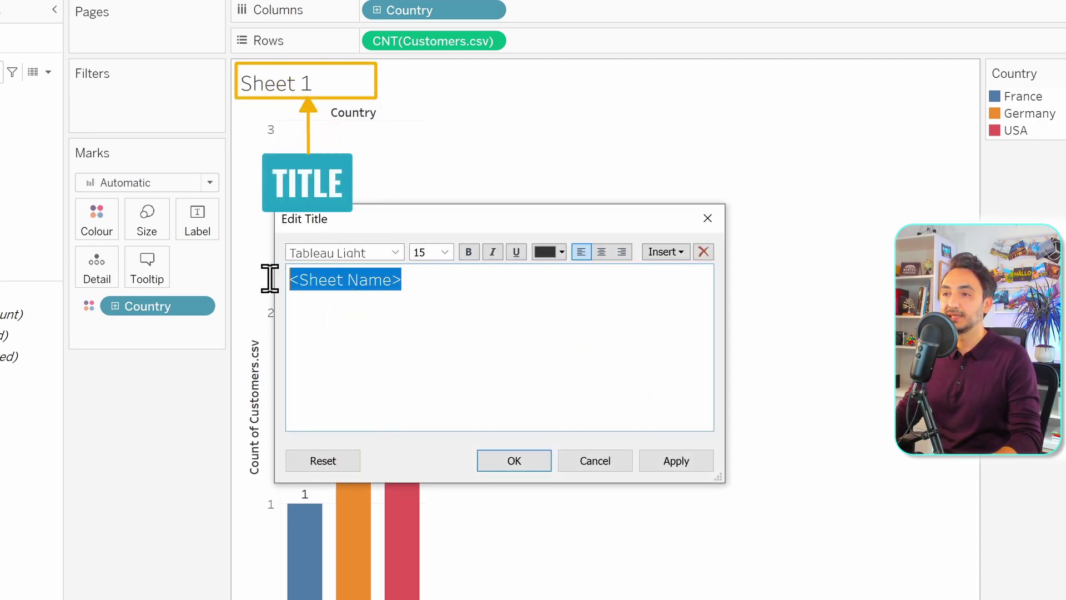
pyautogui.write('Customers by Count')
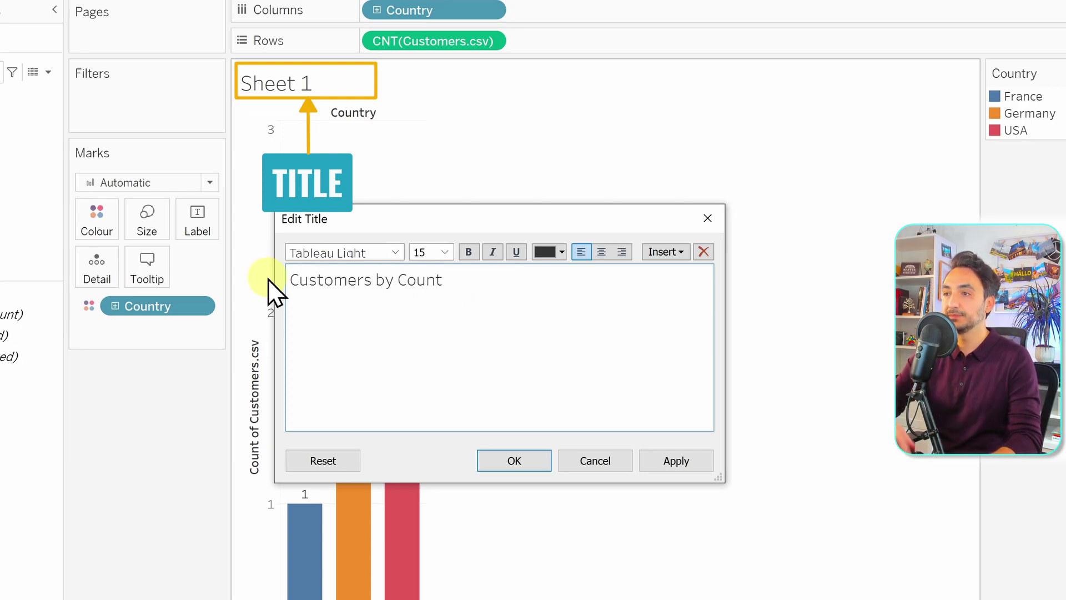
pyautogui.write('ry')
pyautogui.click(523, 465)
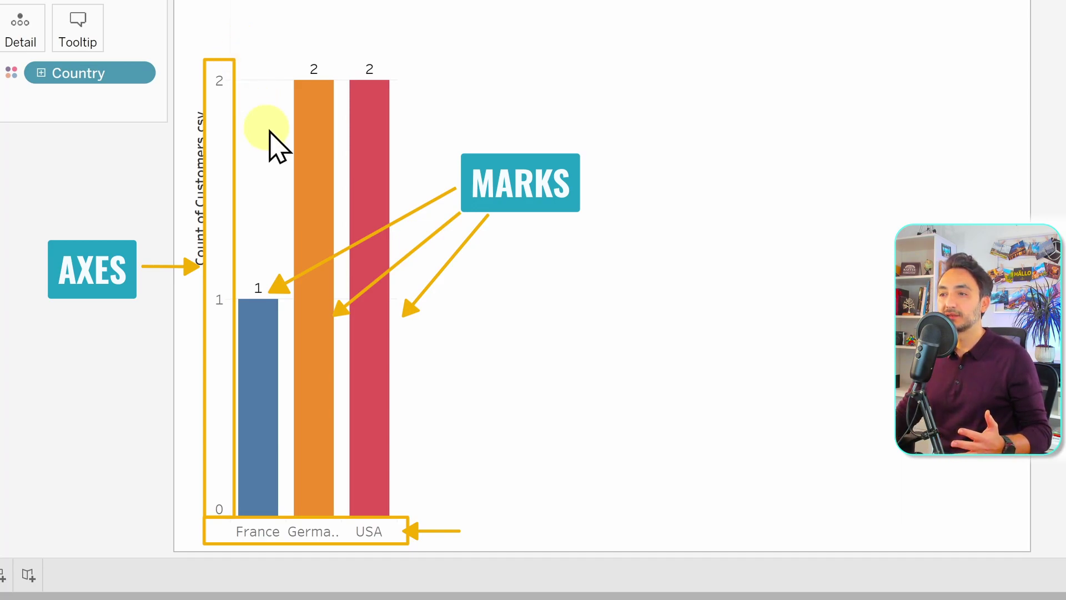
# Step: Add Score to Rows beside the customer count
pyautogui.moveTo(269, 350)
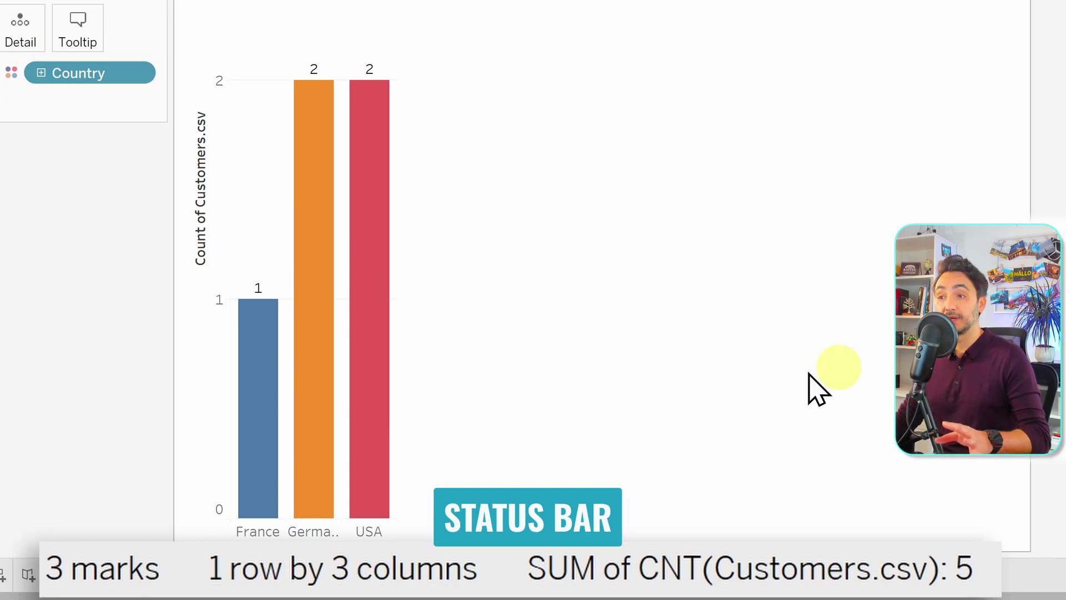
pyautogui.moveTo(361, 357)
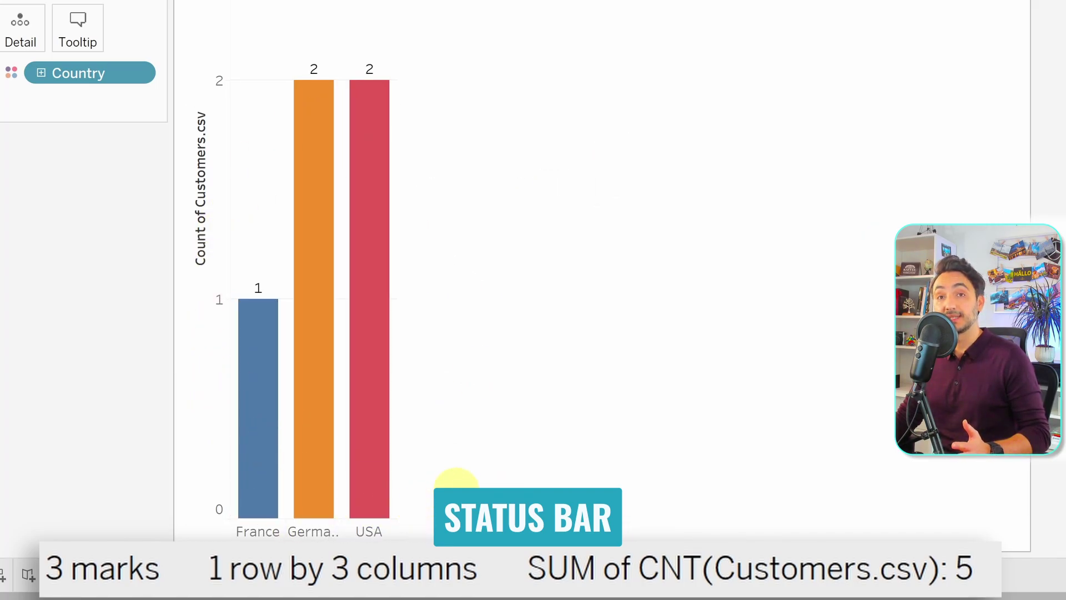
pyautogui.click(55, 227)
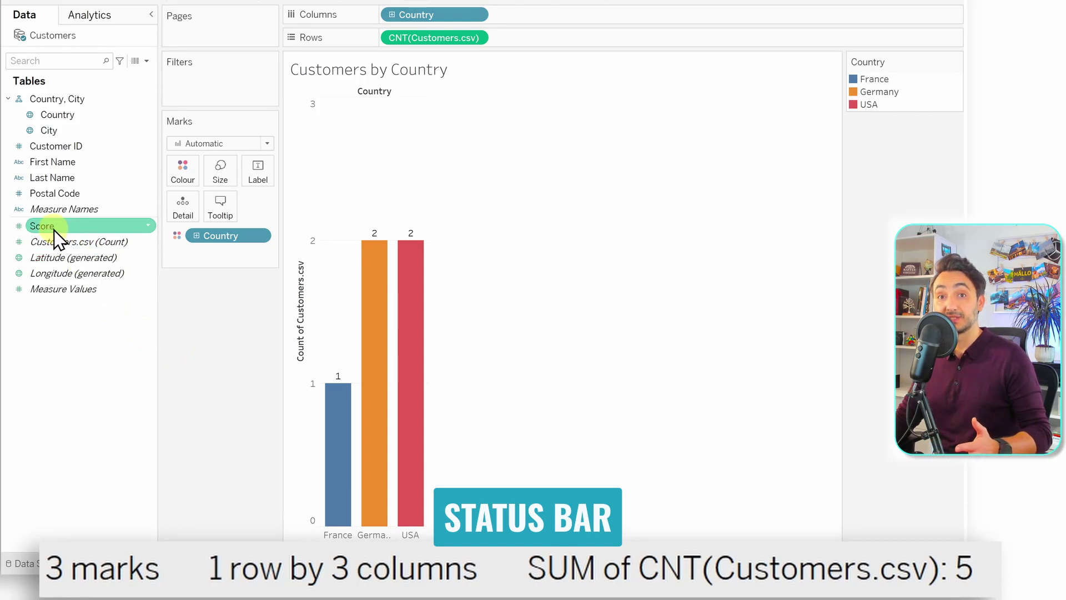
pyautogui.moveTo(55, 230); pyautogui.dragTo(525, 40)
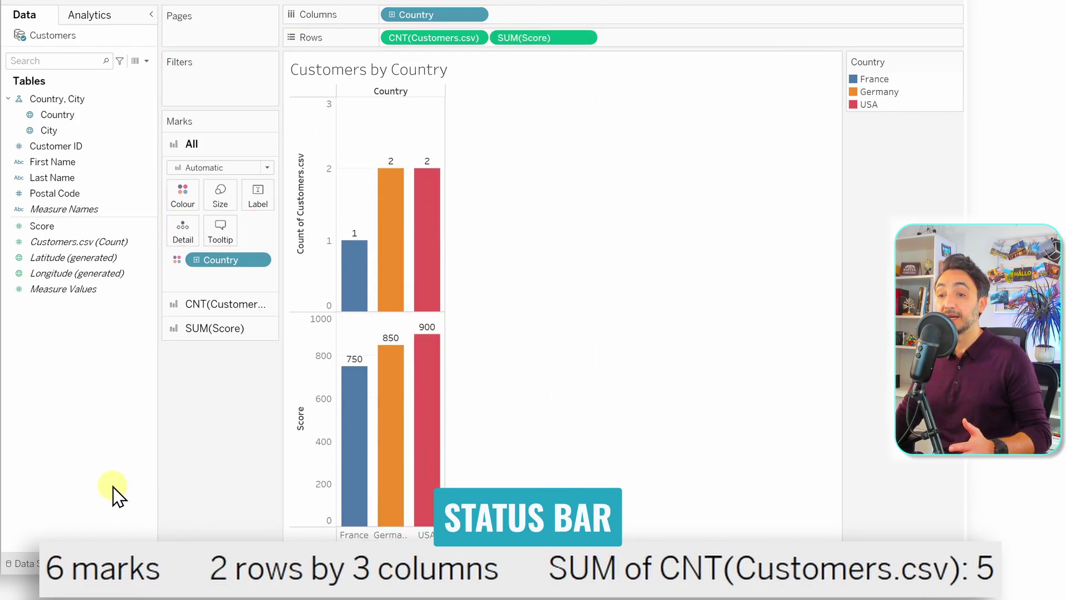
pyautogui.moveTo(393, 386)
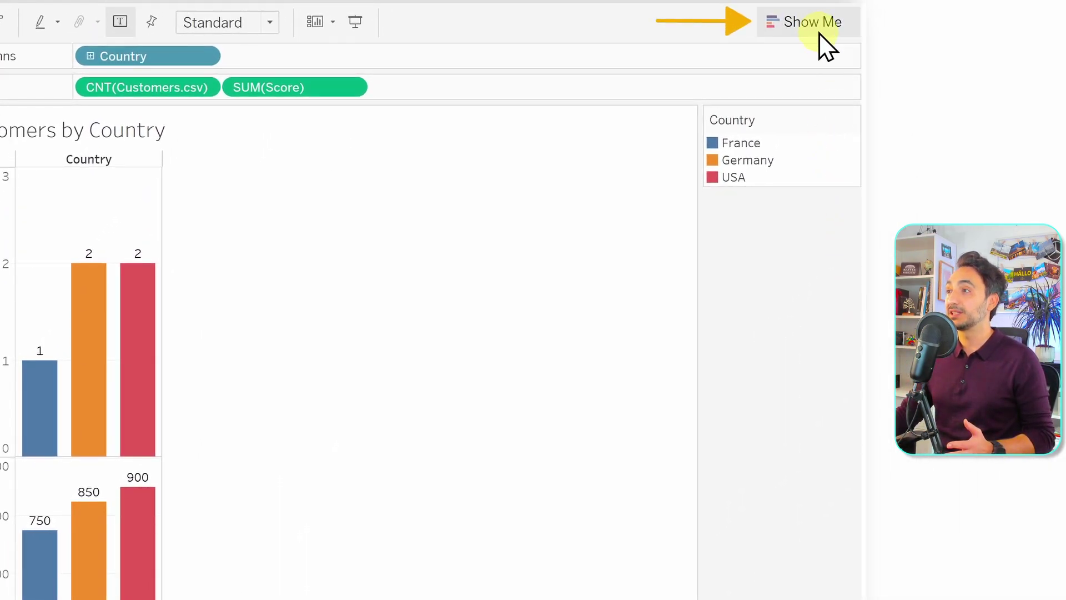
# Step: Try the text table, pie chart and treemap visuals from Show Me, and undo back to the bar charts
pyautogui.click(813, 25)
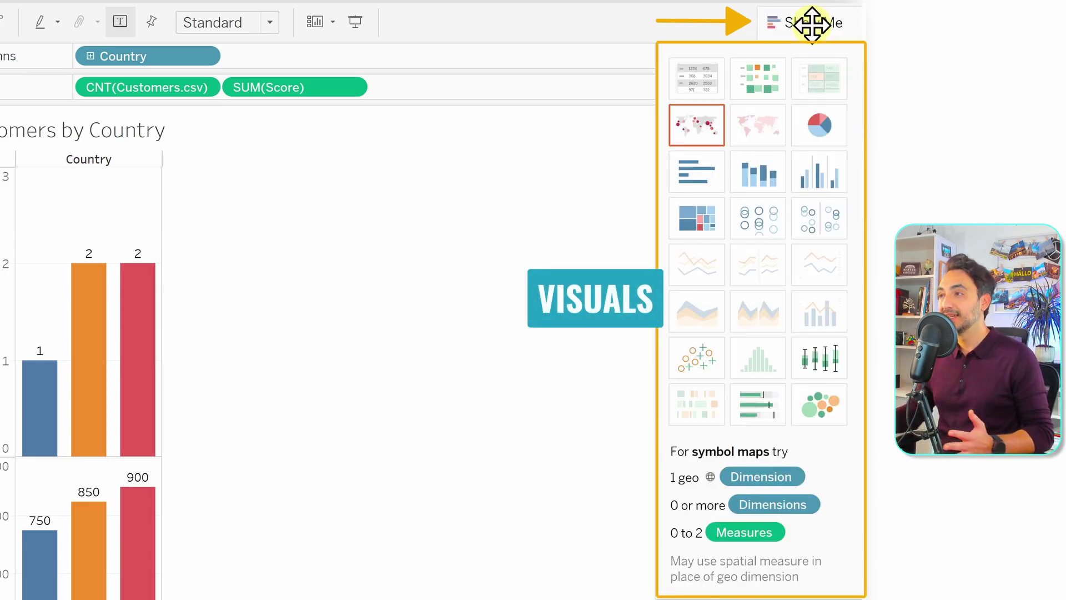
pyautogui.click(709, 78)
pyautogui.click(824, 133)
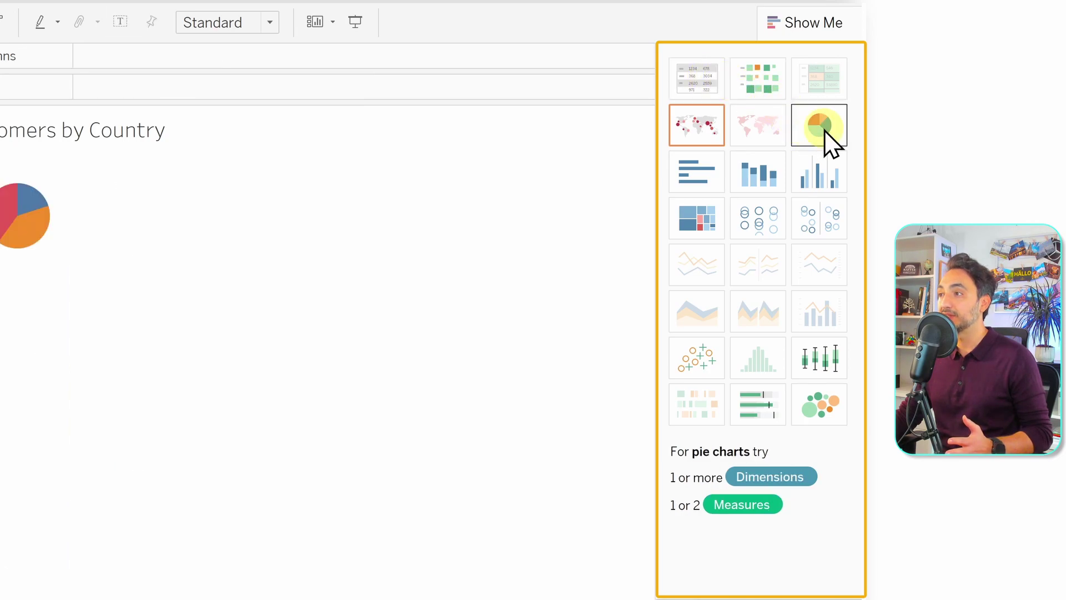
pyautogui.click(708, 220)
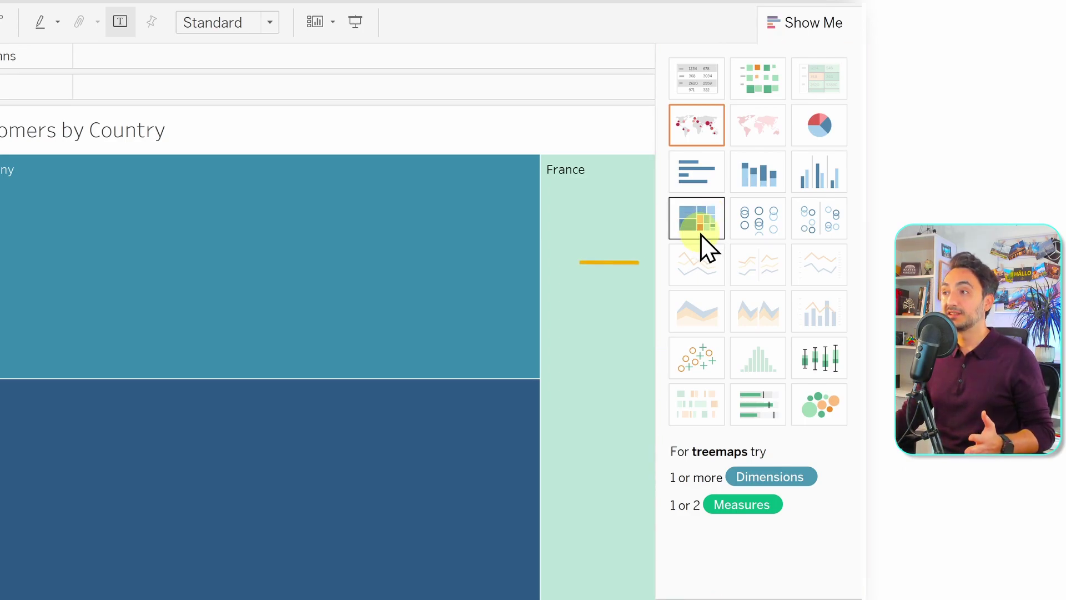
pyautogui.moveTo(704, 270)
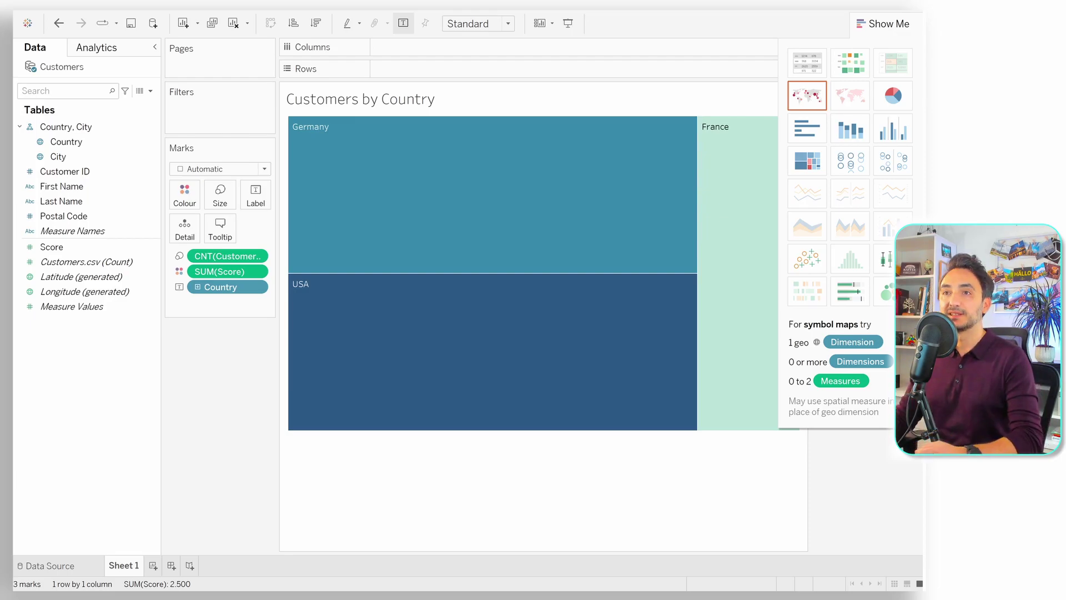
pyautogui.click(59, 24)
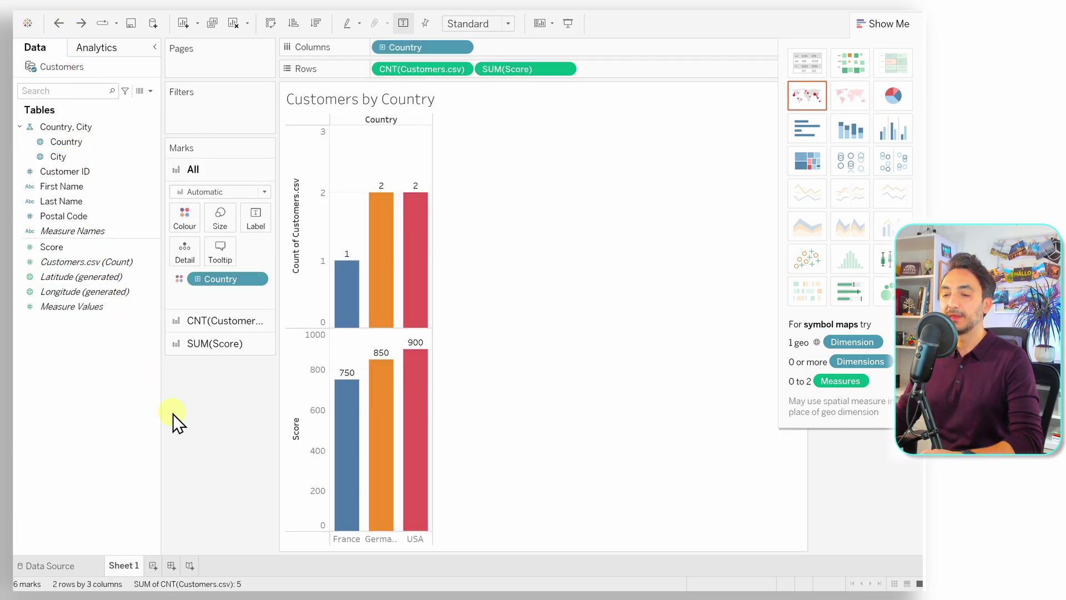
# Step: Add a new worksheet and build a chart with Country in Columns and Score in Rows
pyautogui.click(154, 566)
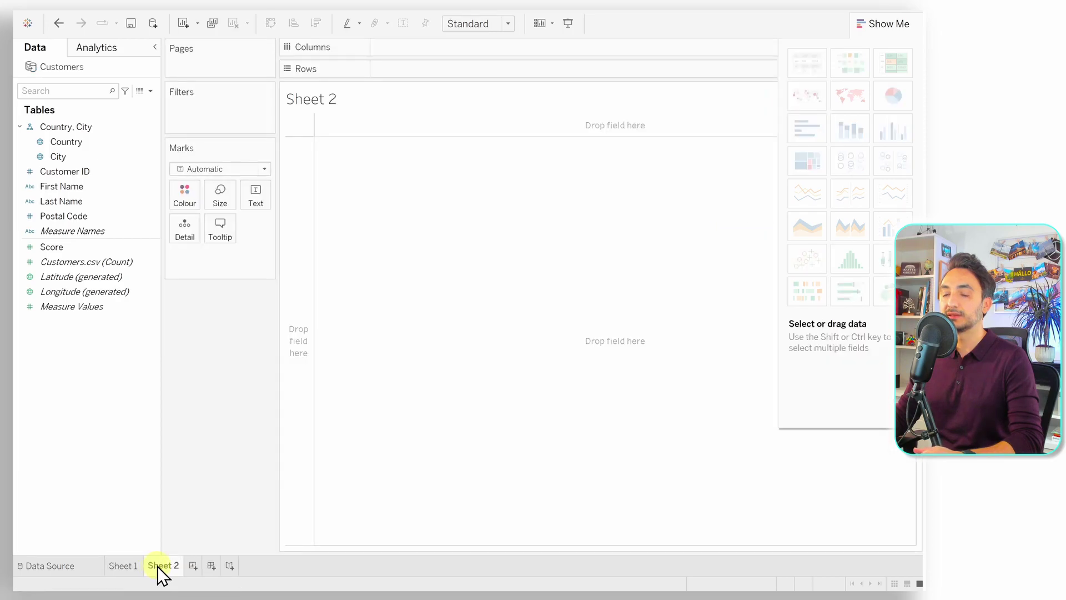
pyautogui.moveTo(69, 142); pyautogui.dragTo(398, 56)
pyautogui.moveTo(89, 247); pyautogui.dragTo(415, 75)
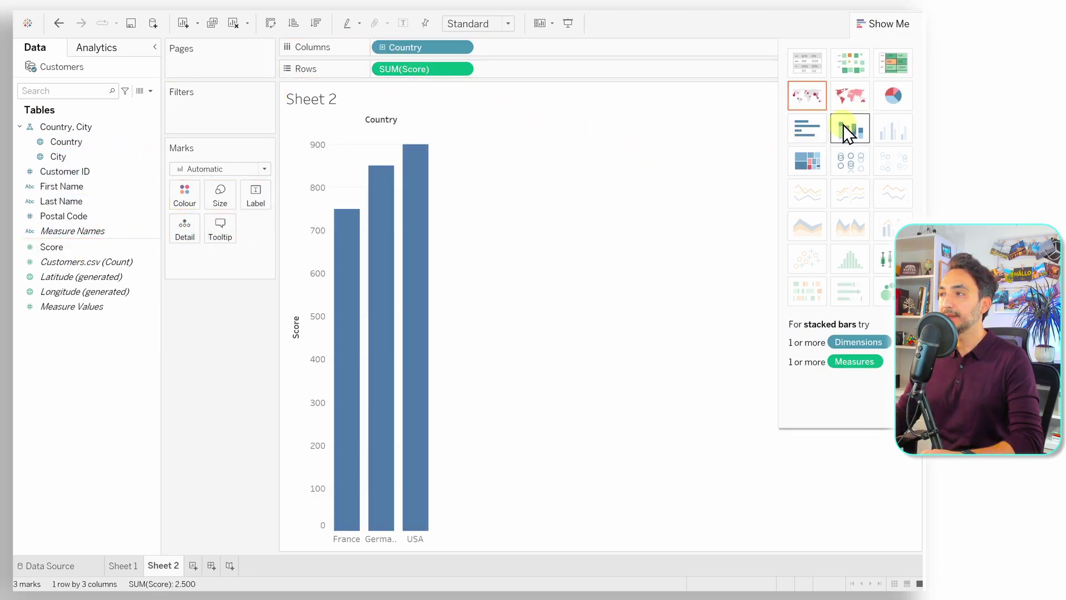
# Step: Turn the Sheet 2 chart into a pie chart and show its mark labels
pyautogui.click(892, 95)
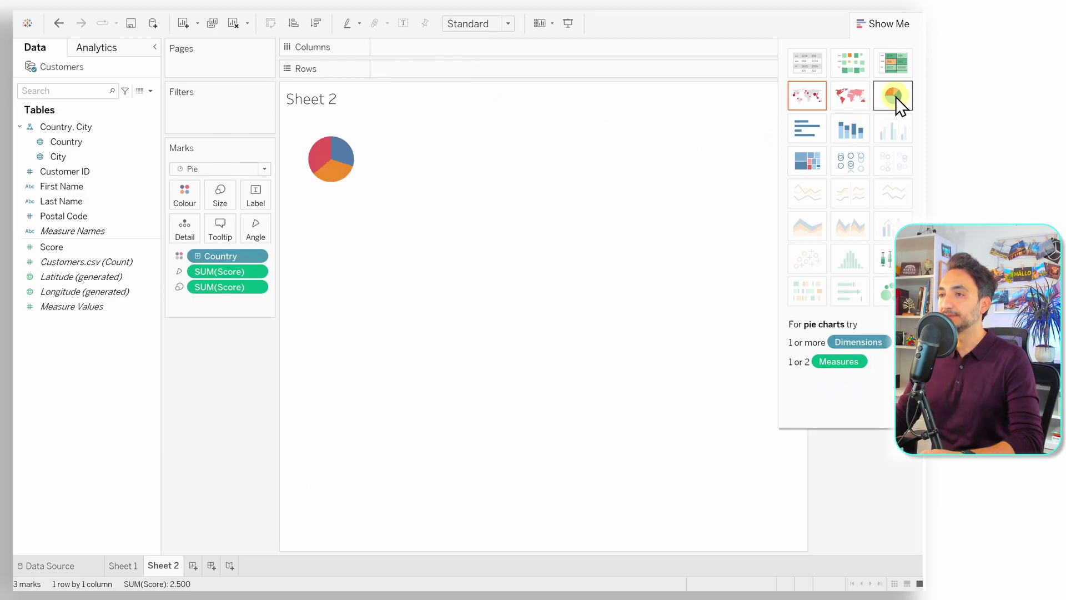
pyautogui.click(264, 203)
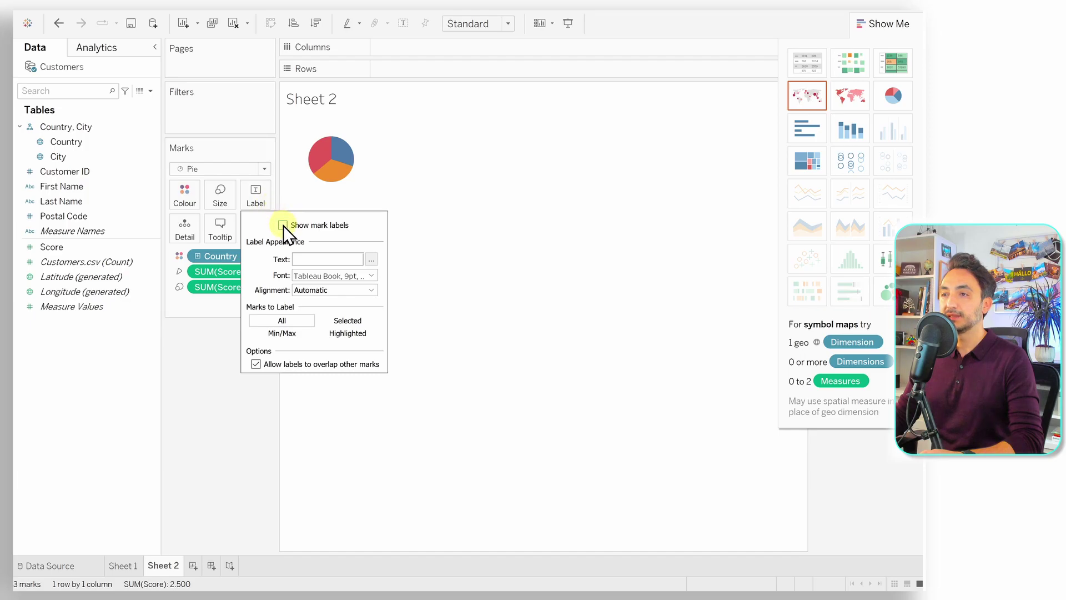
pyautogui.click(283, 226)
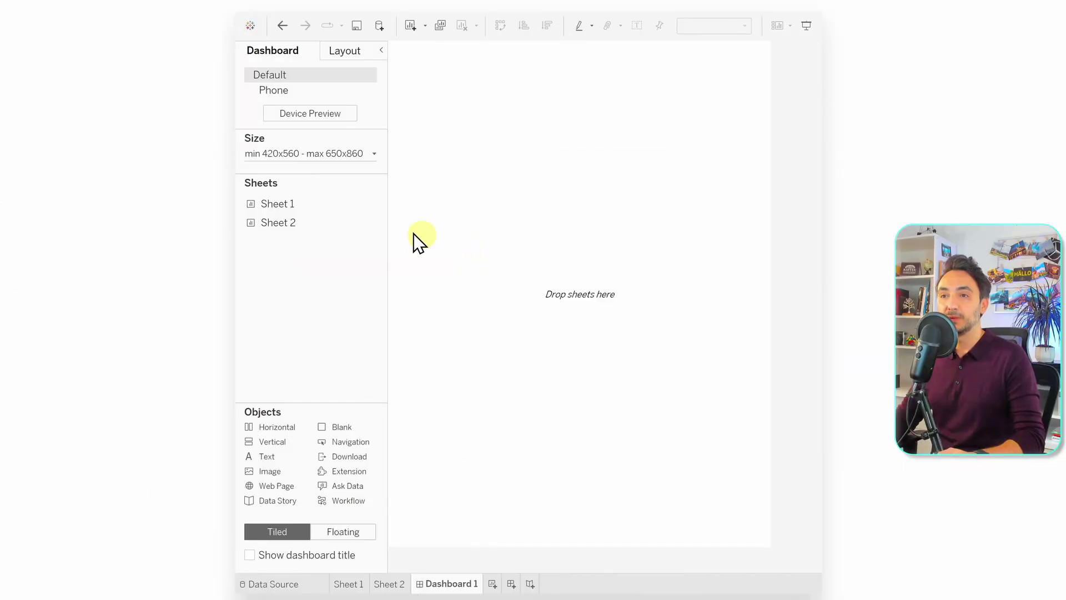
# Step: Place Sheet 1 on Dashboard 1 and put Sheet 2 below it
pyautogui.doubleClick(308, 206)
pyautogui.hotkey('ctrl', 'z')
pyautogui.moveTo(288, 209); pyautogui.dragTo(500, 198)
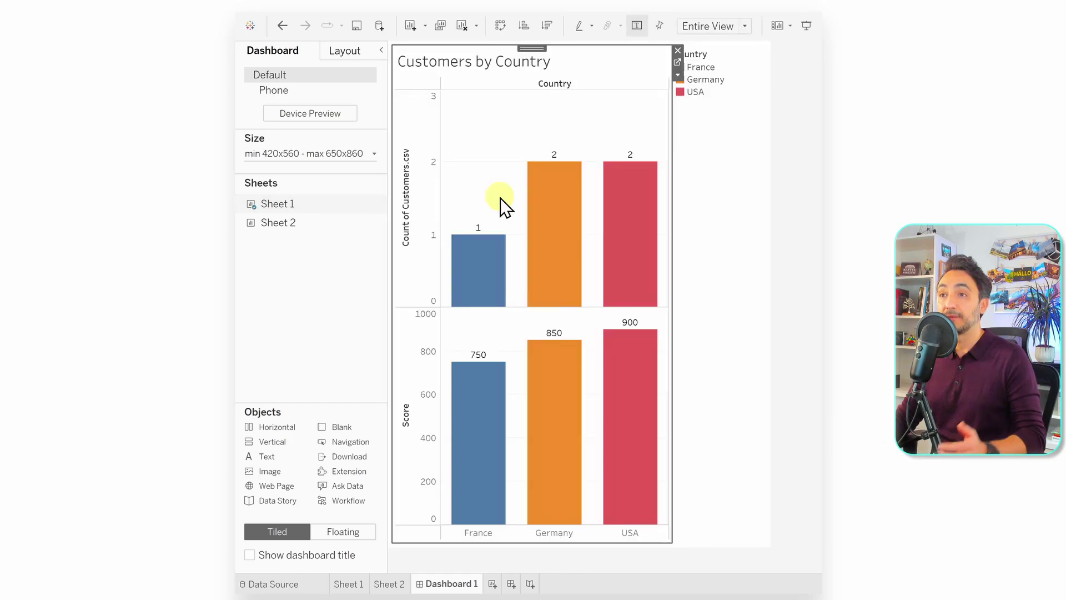
pyautogui.moveTo(314, 225)
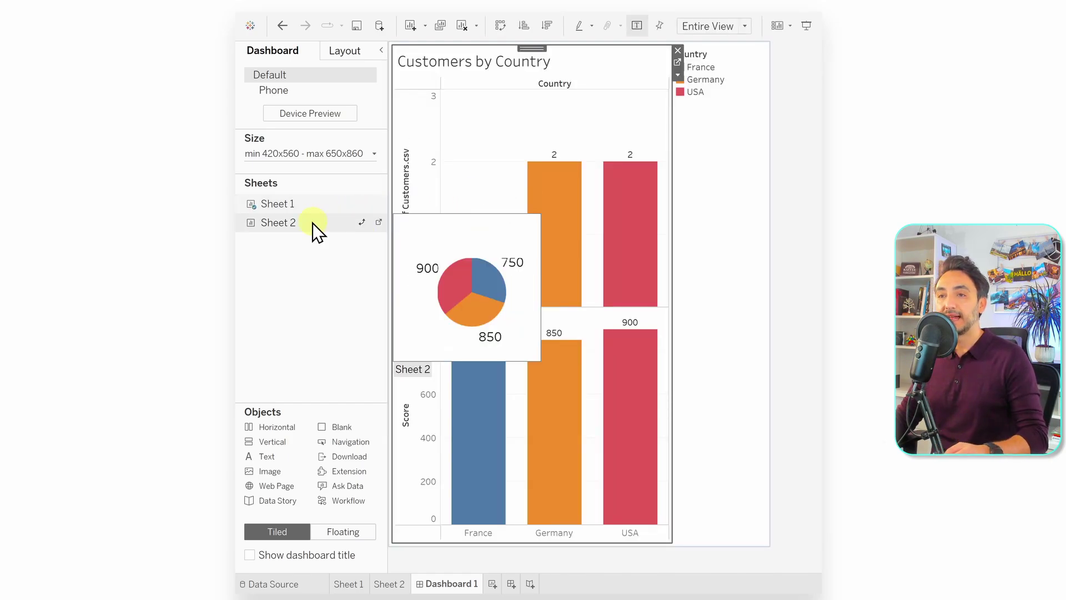
pyautogui.moveTo(289, 224)
pyautogui.mouseDown()
pyautogui.moveTo(510, 288)
pyautogui.moveTo(692, 400)
pyautogui.moveTo(571, 415)
pyautogui.mouseUp()
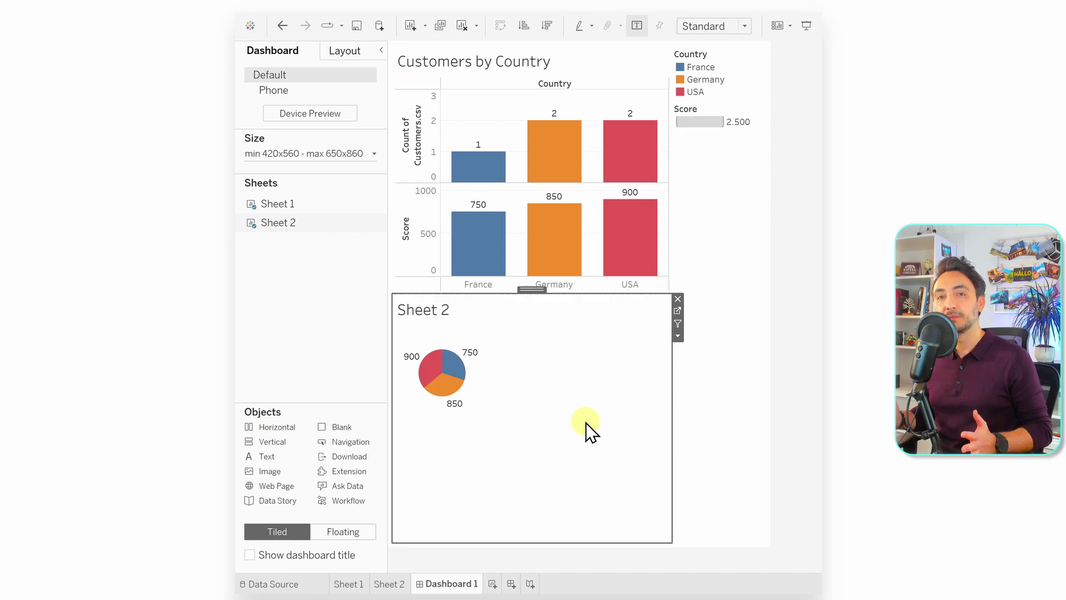
# Step: Create a new story in the workbook
pyautogui.press('Escape')
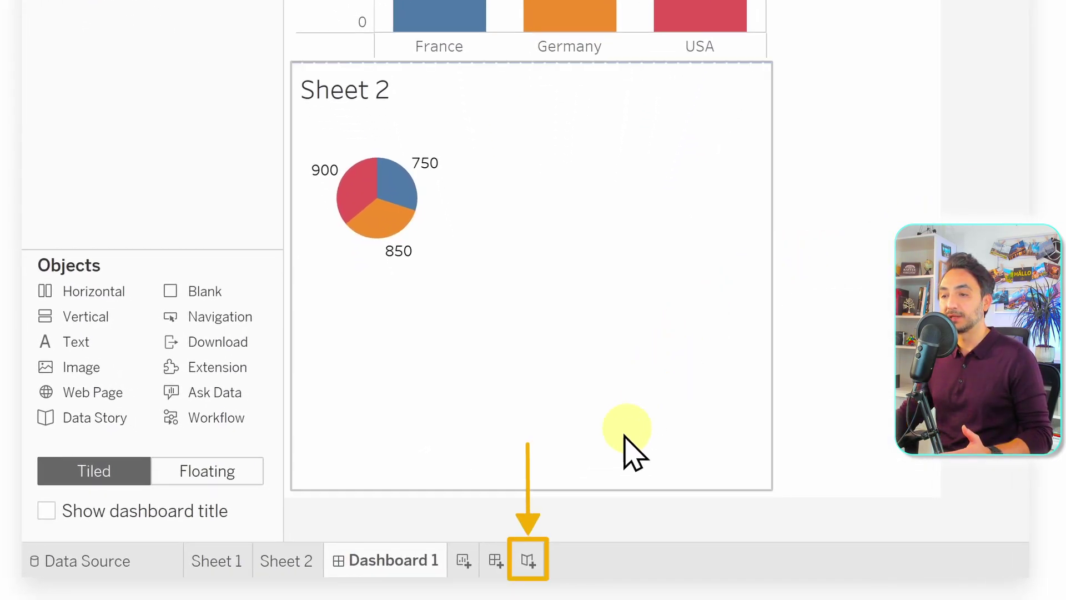
pyautogui.click(531, 562)
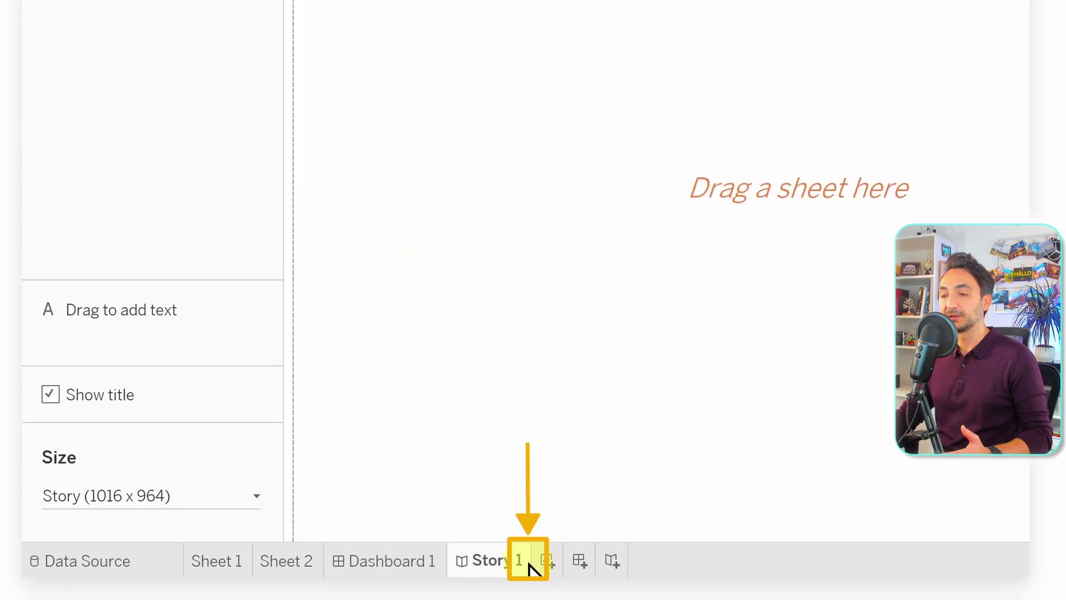
# Step: Place Dashboard 1 in the first story point of Story 1
pyautogui.moveTo(403, 584)
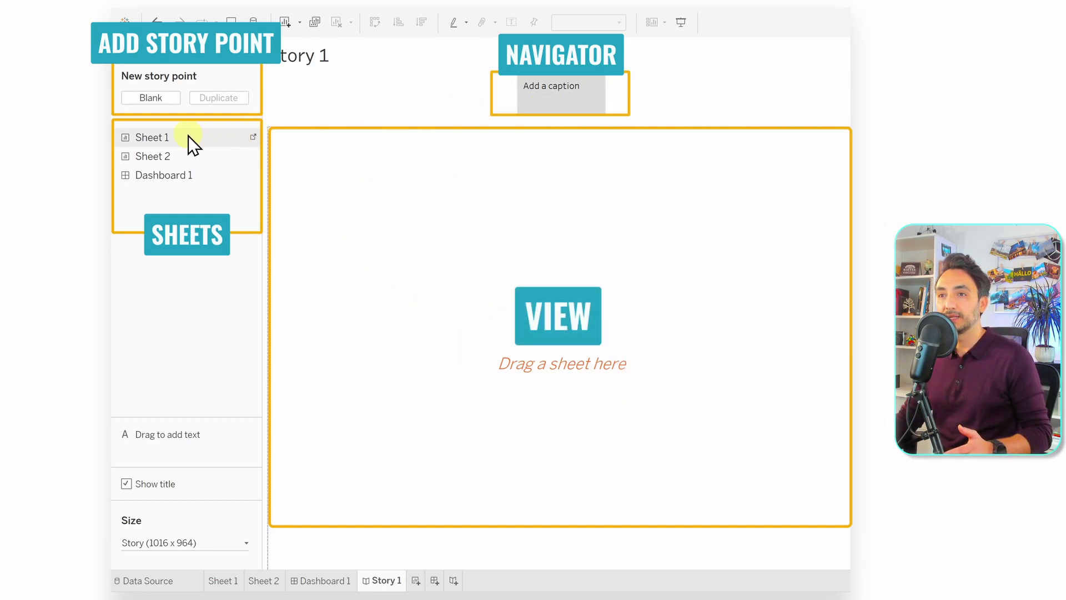
pyautogui.moveTo(174, 178); pyautogui.dragTo(399, 248)
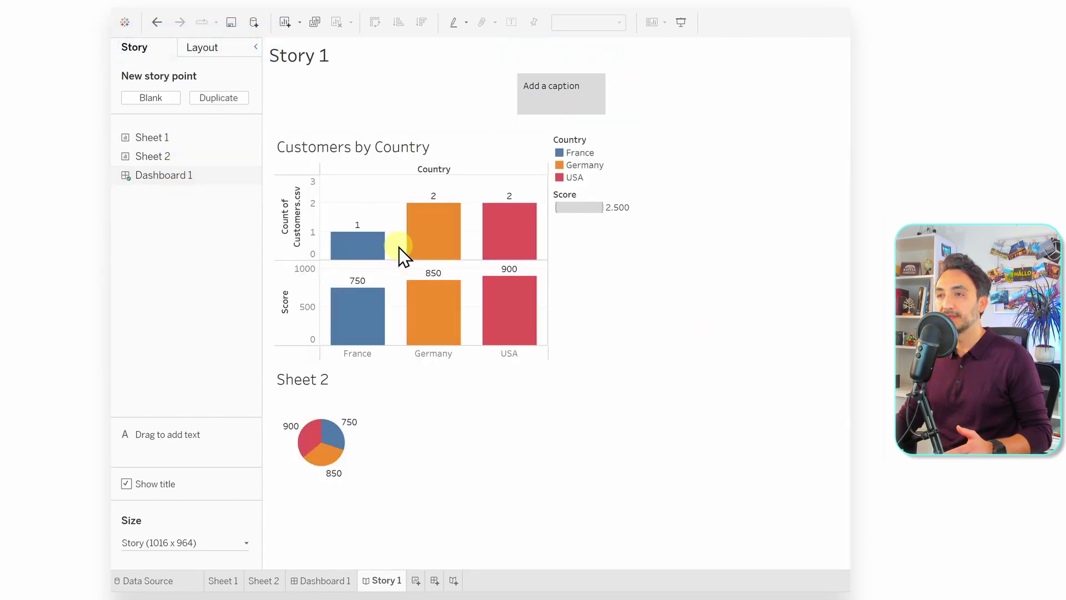
pyautogui.moveTo(448, 242)
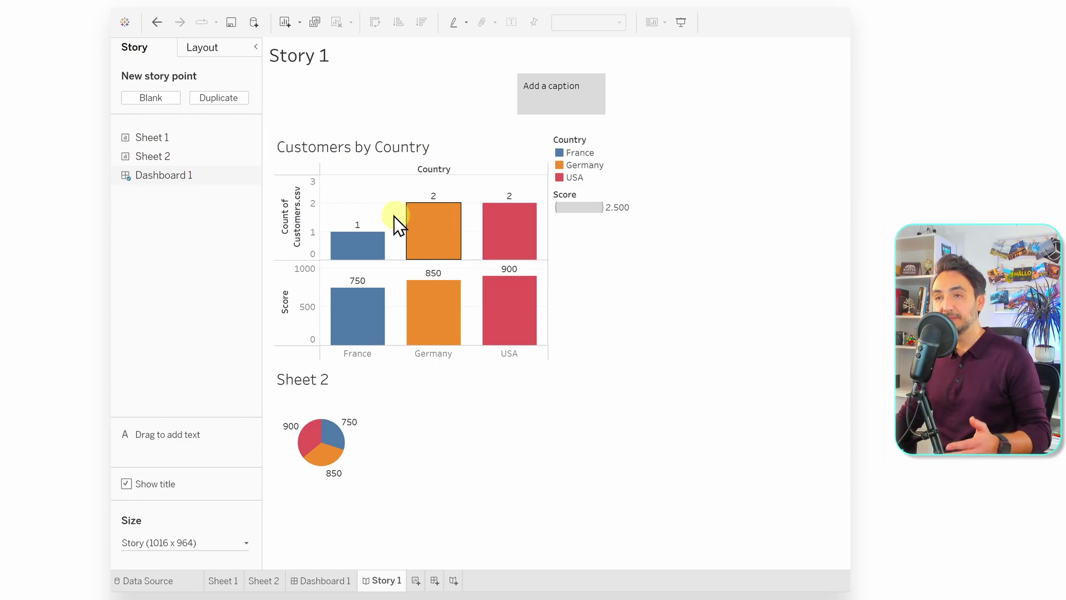
# Step: Add two blank story points, placing Sheet 1 in the second point and Sheet 2 in the third
pyautogui.click(165, 104)
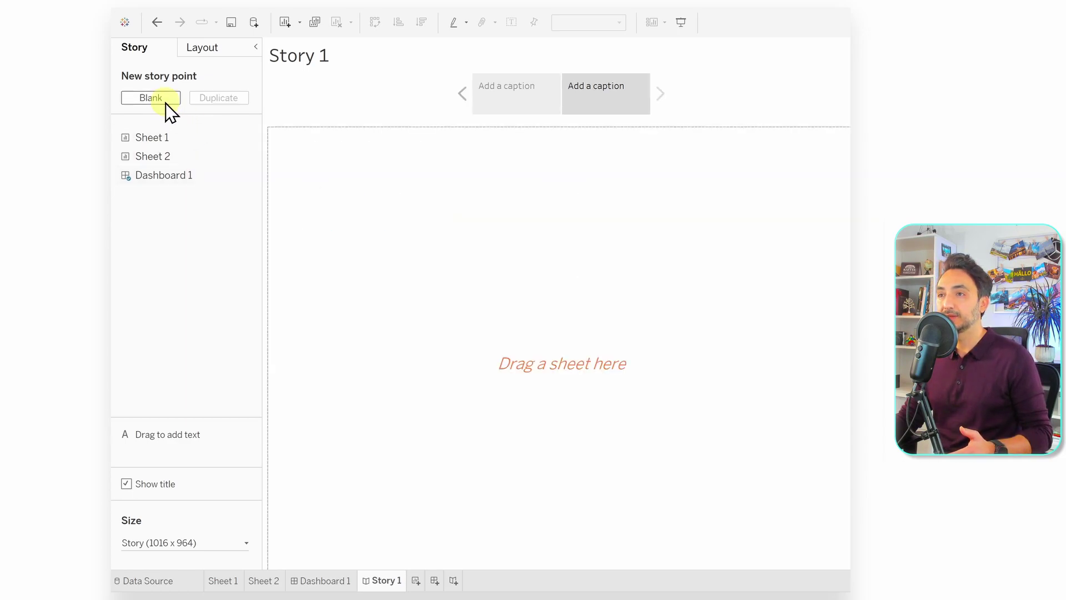
pyautogui.moveTo(170, 134)
pyautogui.moveTo(167, 136); pyautogui.dragTo(387, 236)
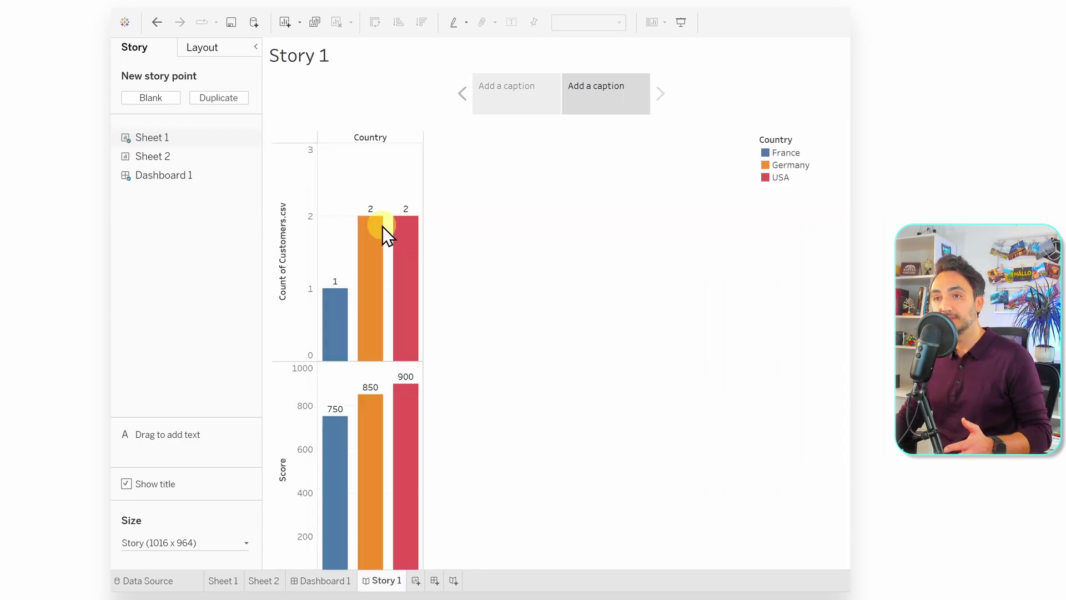
pyautogui.click(170, 102)
pyautogui.moveTo(169, 151)
pyautogui.moveTo(170, 153); pyautogui.dragTo(464, 220)
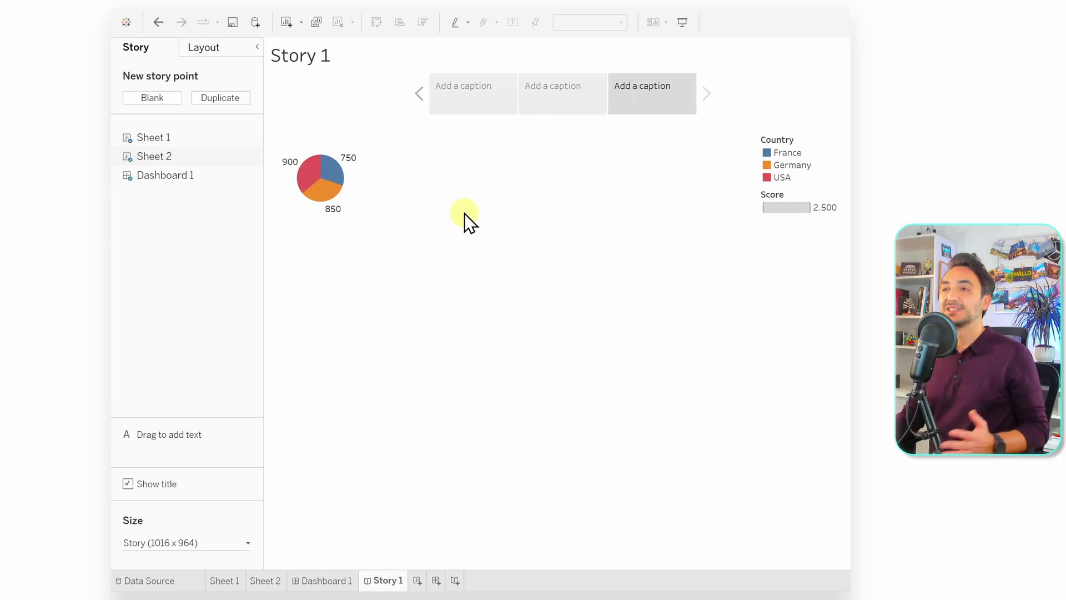
# Step: Go through the three story points in order from first to last to review their views
pyautogui.click(464, 104)
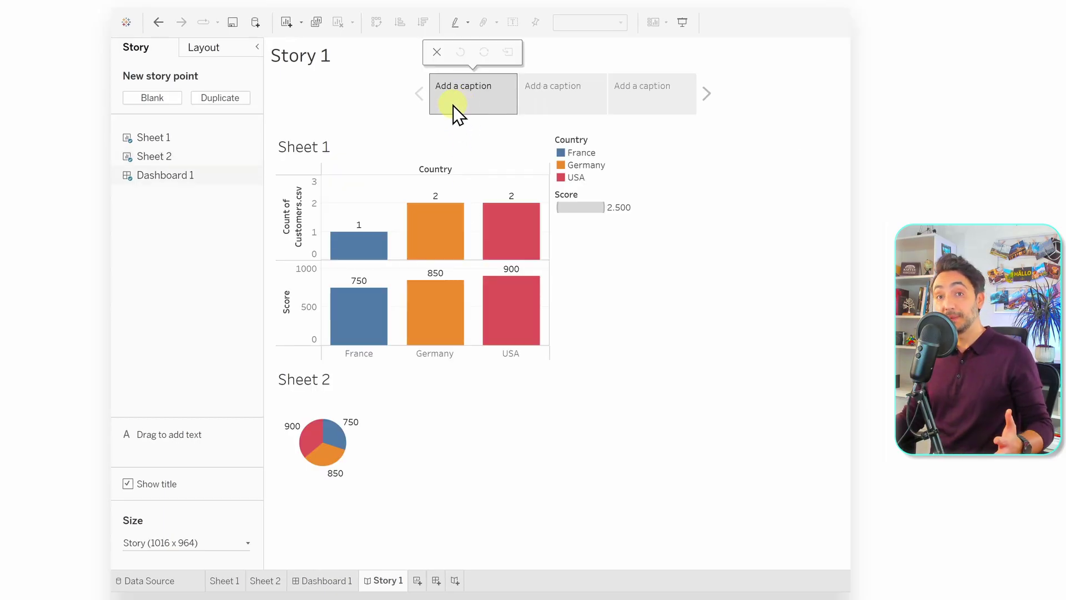
pyautogui.click(542, 102)
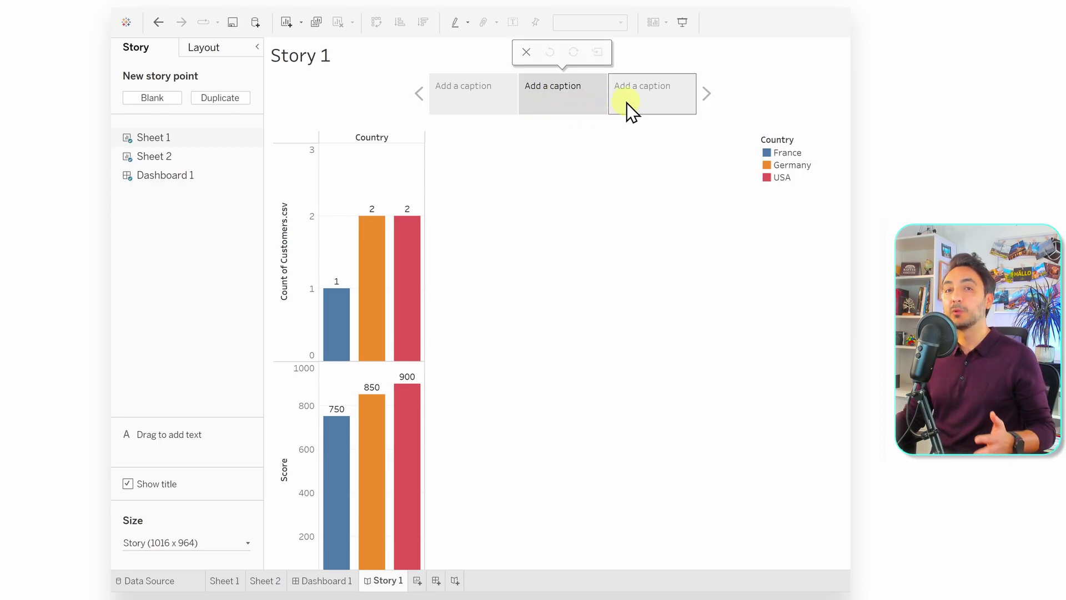
pyautogui.click(658, 102)
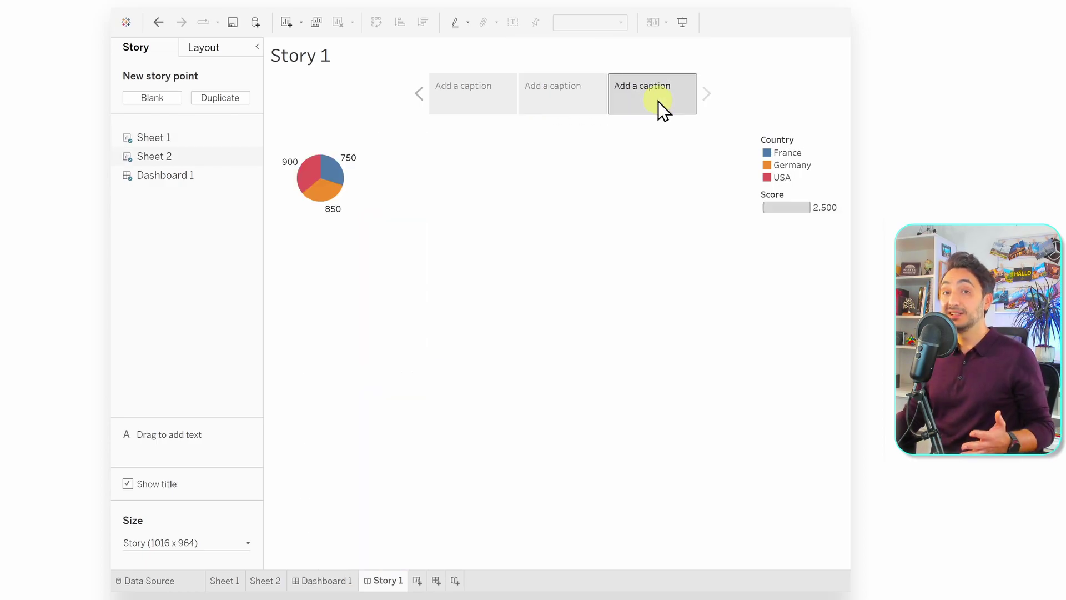